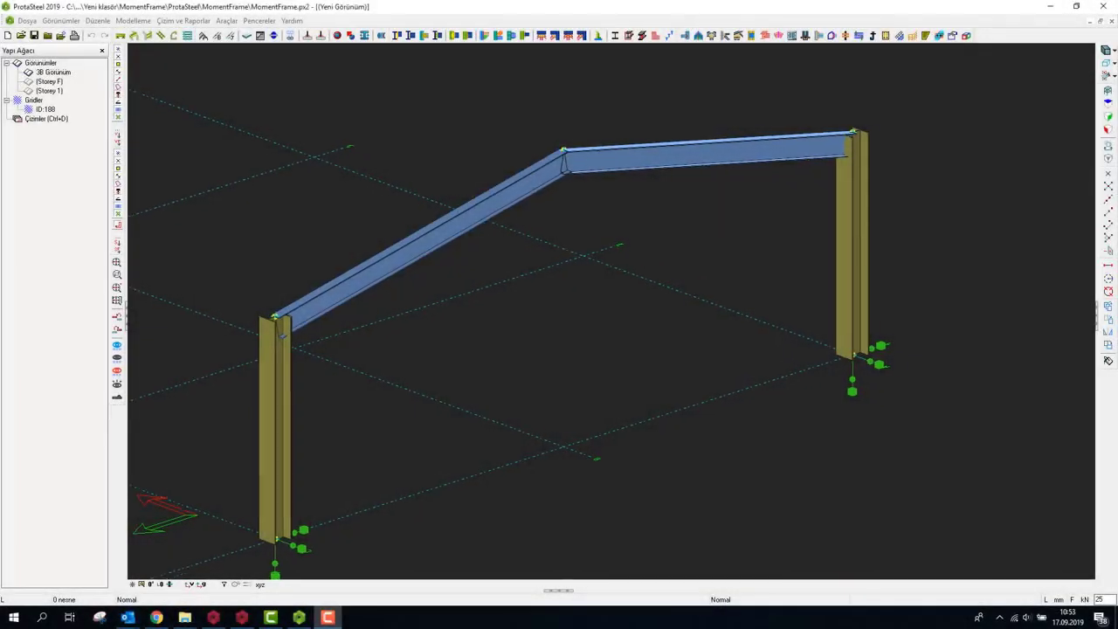
Step: Pan and zoom the frame toward the top of the right-hand column where the rafter meets it
{"action": "middle_click_drag", "start_coordinate": [798, 147], "coordinate": [753, 160]}
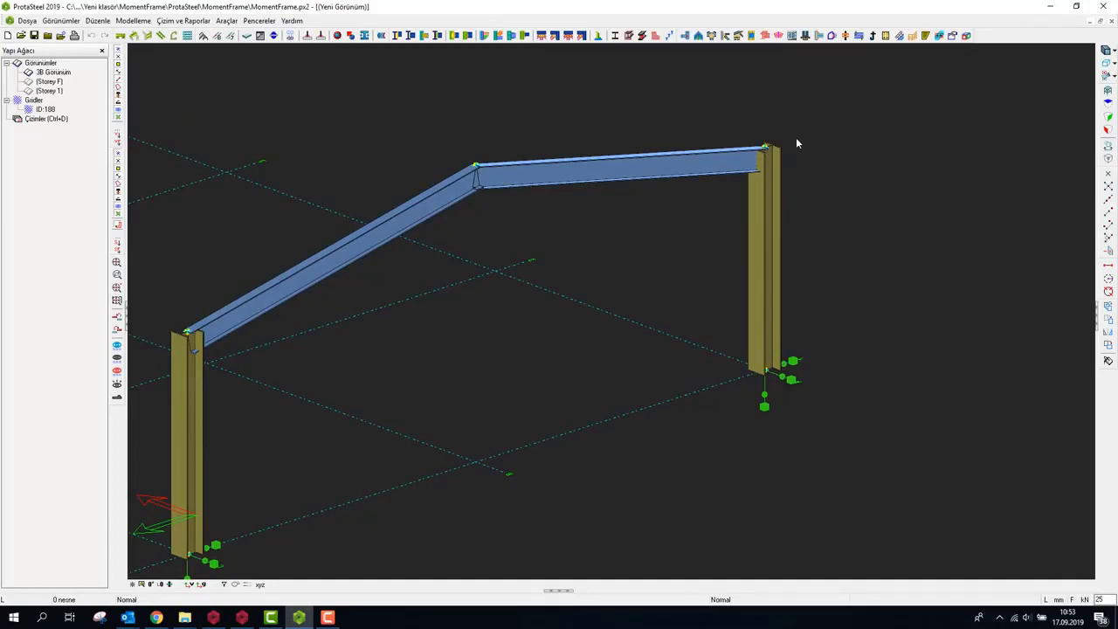
{"action": "scroll", "coordinate": [800, 142], "scroll_direction": "up", "scroll_amount": 5}
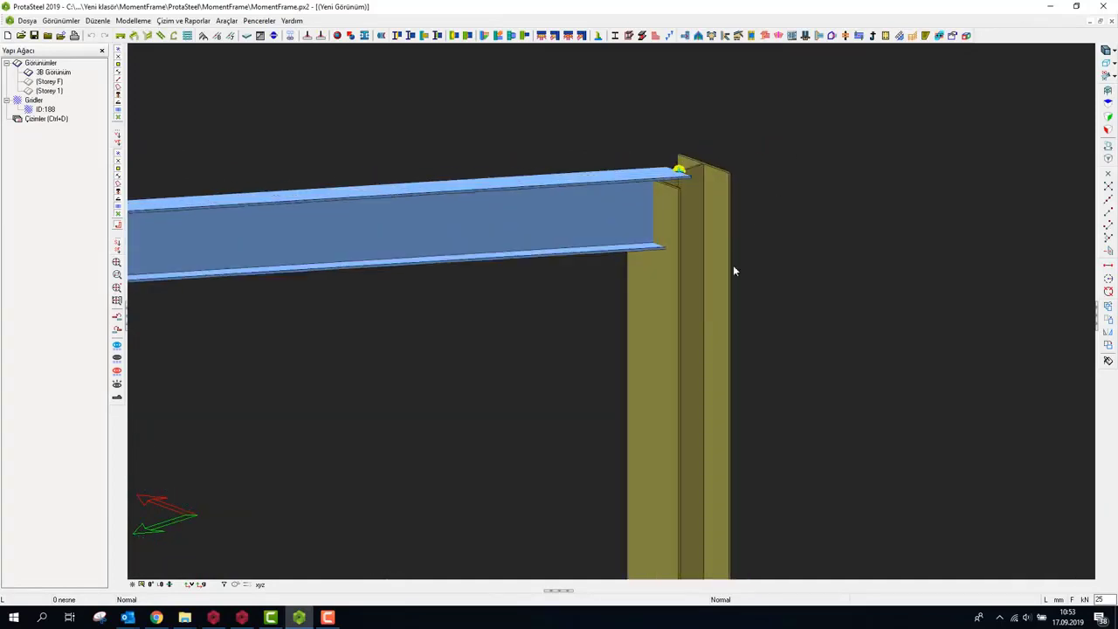
Step: Give the right-hand HE300A column a 150 mm end x offset so it rises above the rafter
{"action": "double_click", "coordinate": [701, 337]}
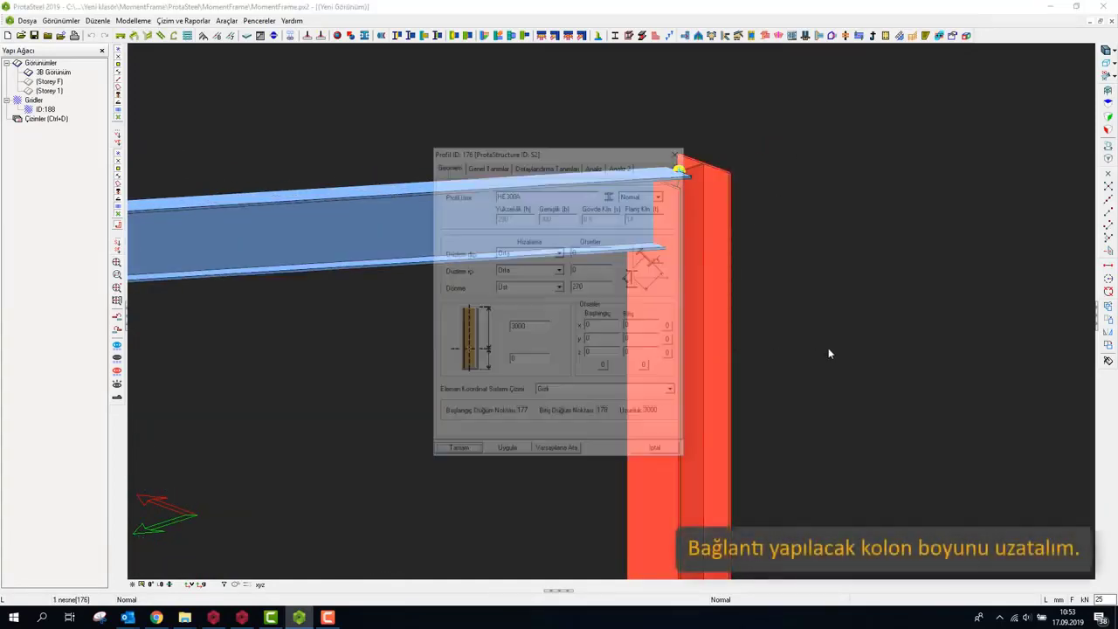
{"action": "double_click", "coordinate": [647, 328]}
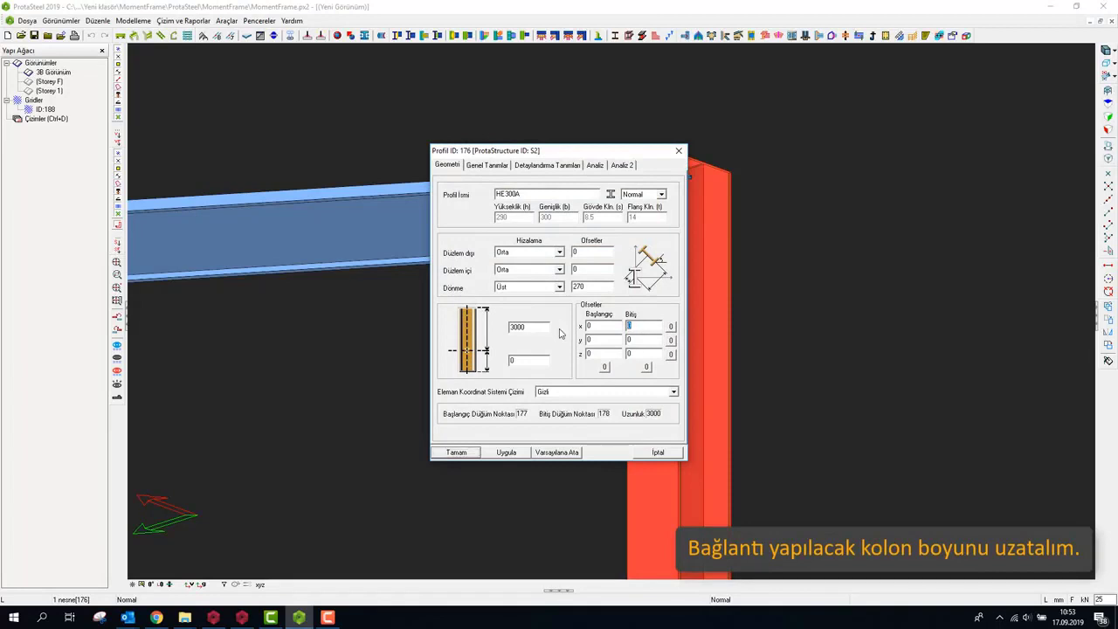
{"action": "type", "text": "15"}
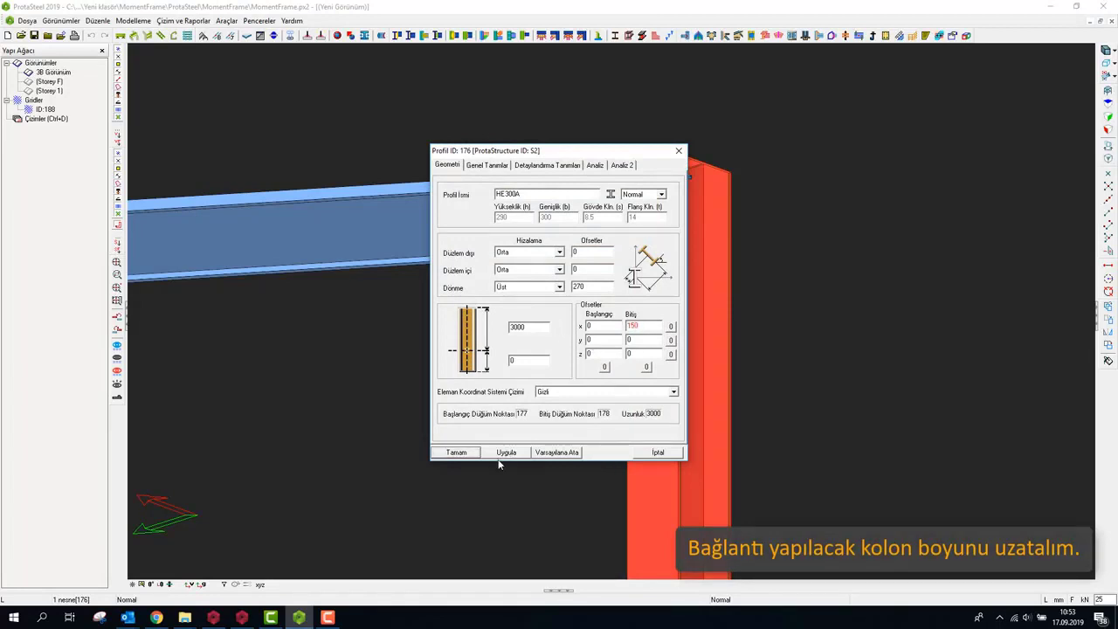
{"action": "left_click", "coordinate": [505, 453]}
{"action": "left_click", "coordinate": [472, 453]}
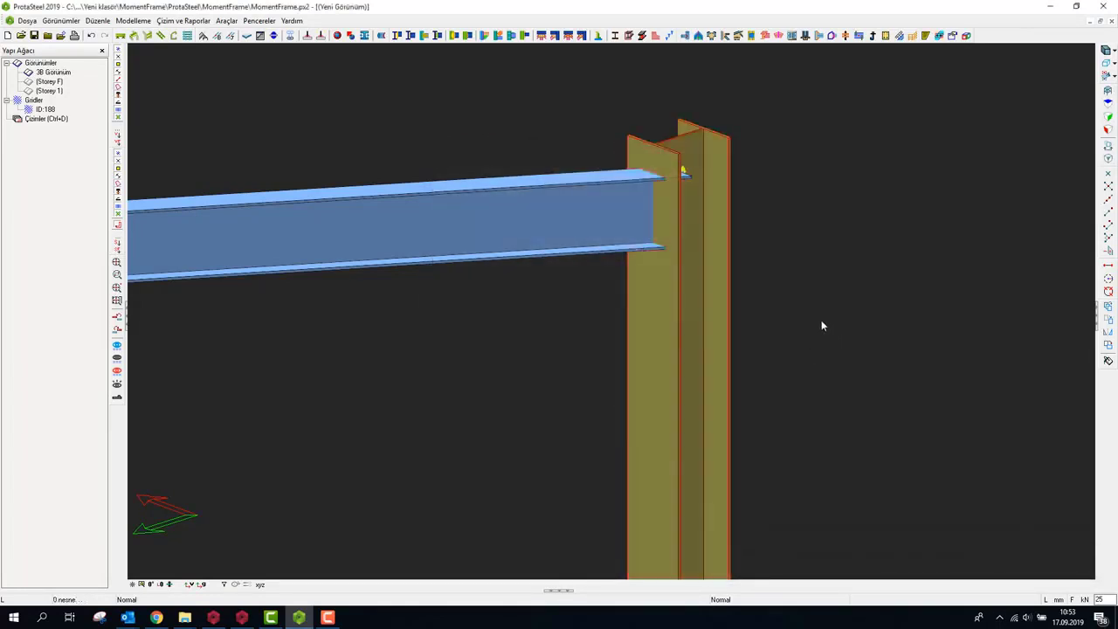
{"action": "middle_click_drag", "start_coordinate": [821, 326], "coordinate": [832, 339]}
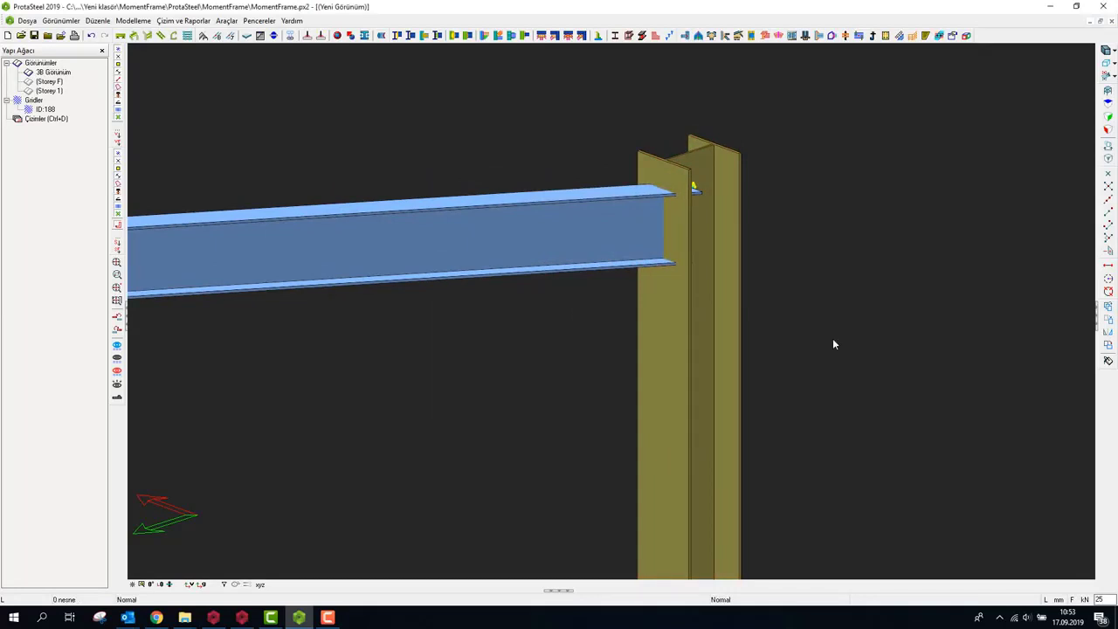
Step: Create a two-point elevation view across the column top, named Yeni Görünüm
{"action": "left_click", "coordinate": [61, 20]}
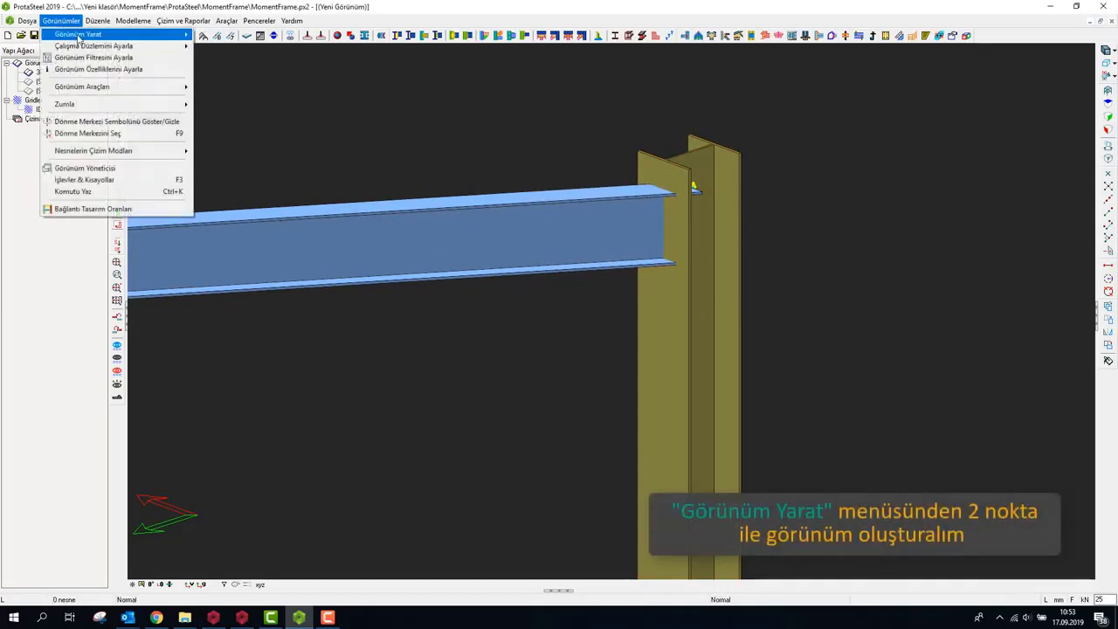
{"action": "mouse_move", "coordinate": [79, 34]}
{"action": "left_click", "coordinate": [224, 91]}
{"action": "scroll", "coordinate": [663, 162], "scroll_direction": "up", "scroll_amount": 1}
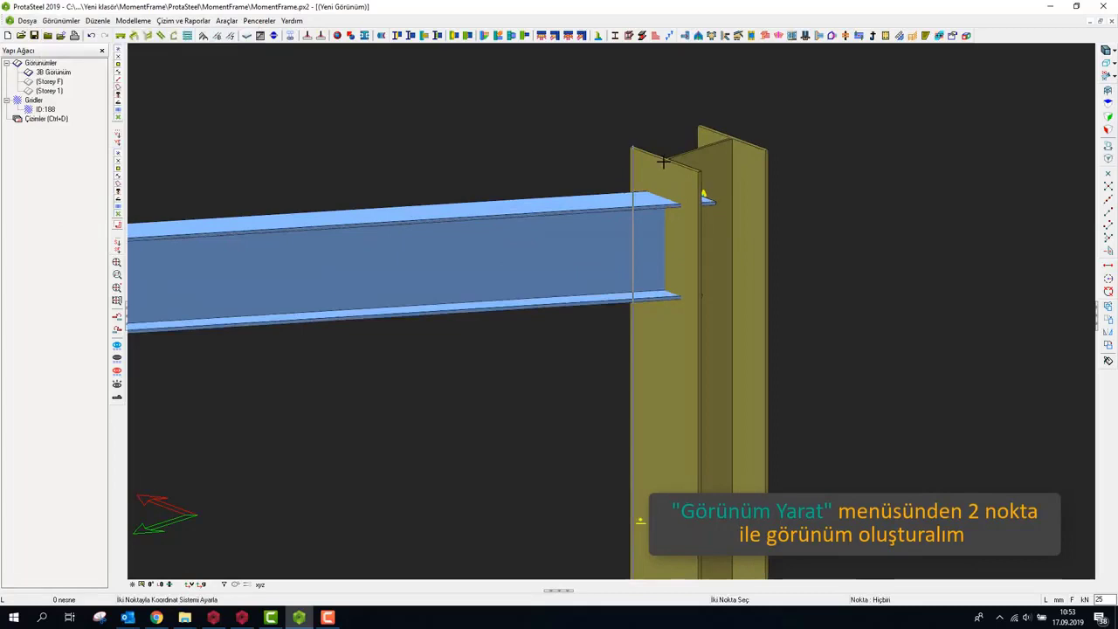
{"action": "scroll", "coordinate": [663, 161], "scroll_direction": "up", "scroll_amount": 1}
{"action": "scroll", "coordinate": [620, 144], "scroll_direction": "up", "scroll_amount": 1}
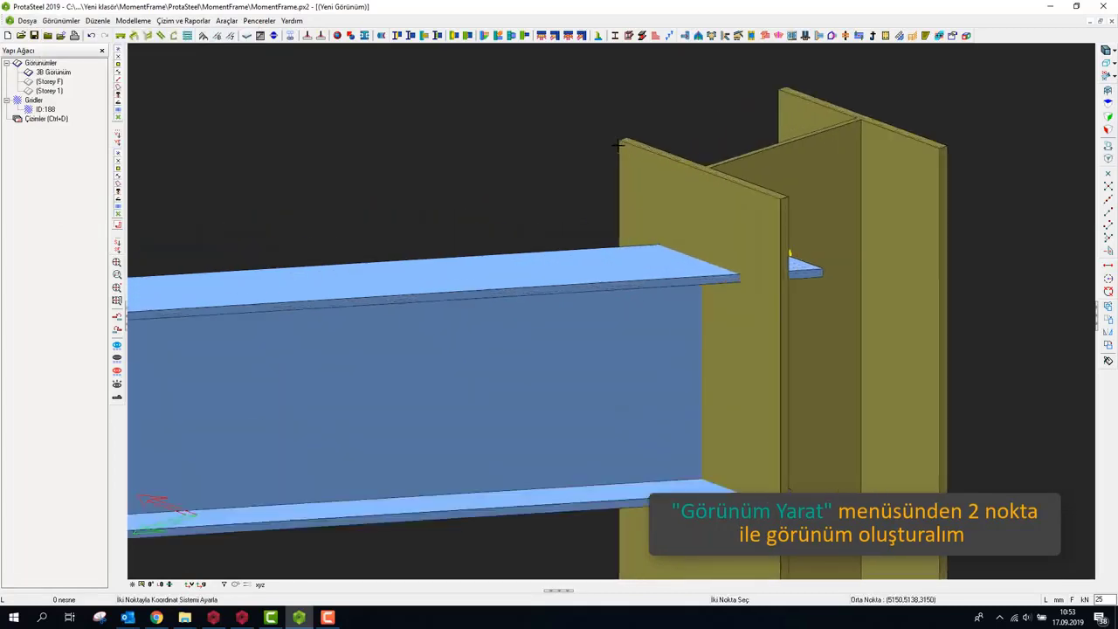
{"action": "left_click", "coordinate": [620, 140]}
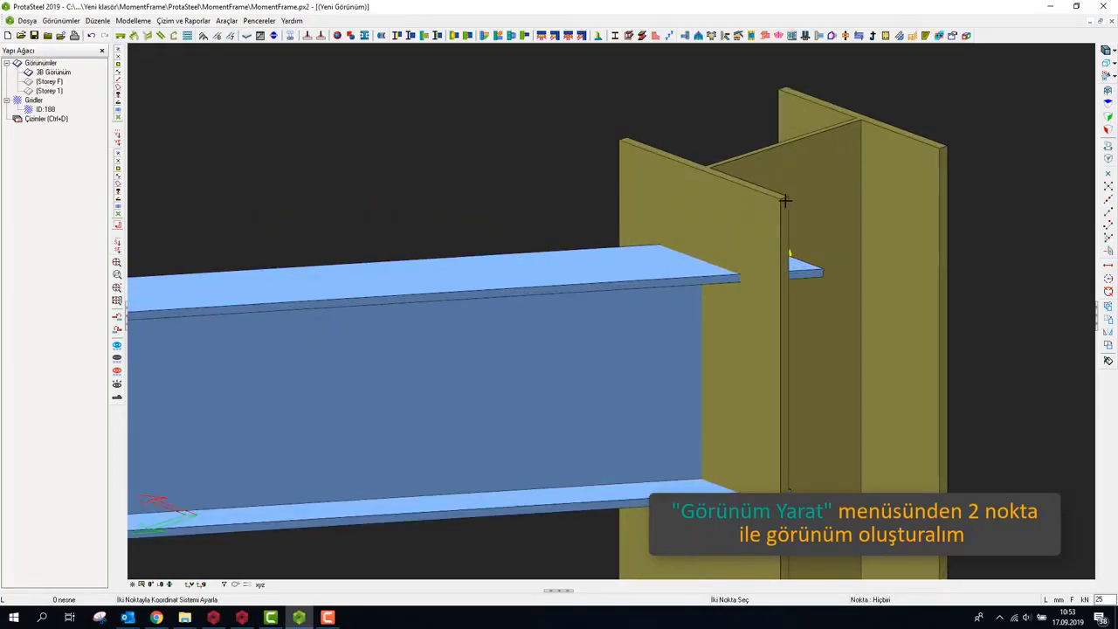
{"action": "left_click", "coordinate": [783, 197]}
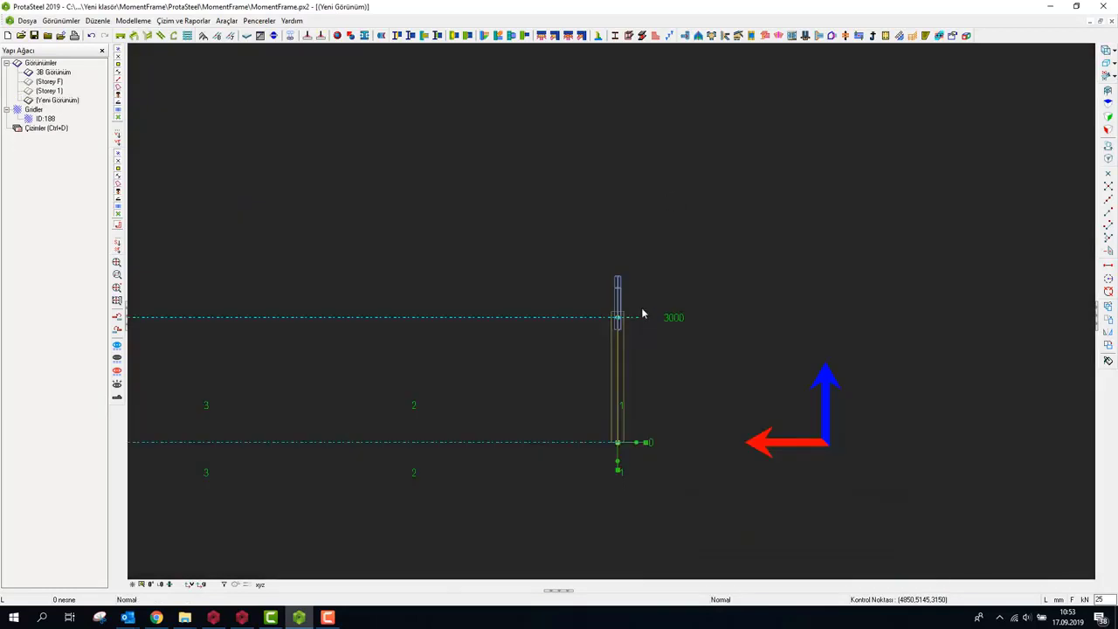
{"action": "scroll", "coordinate": [642, 308], "scroll_direction": "up", "scroll_amount": 4}
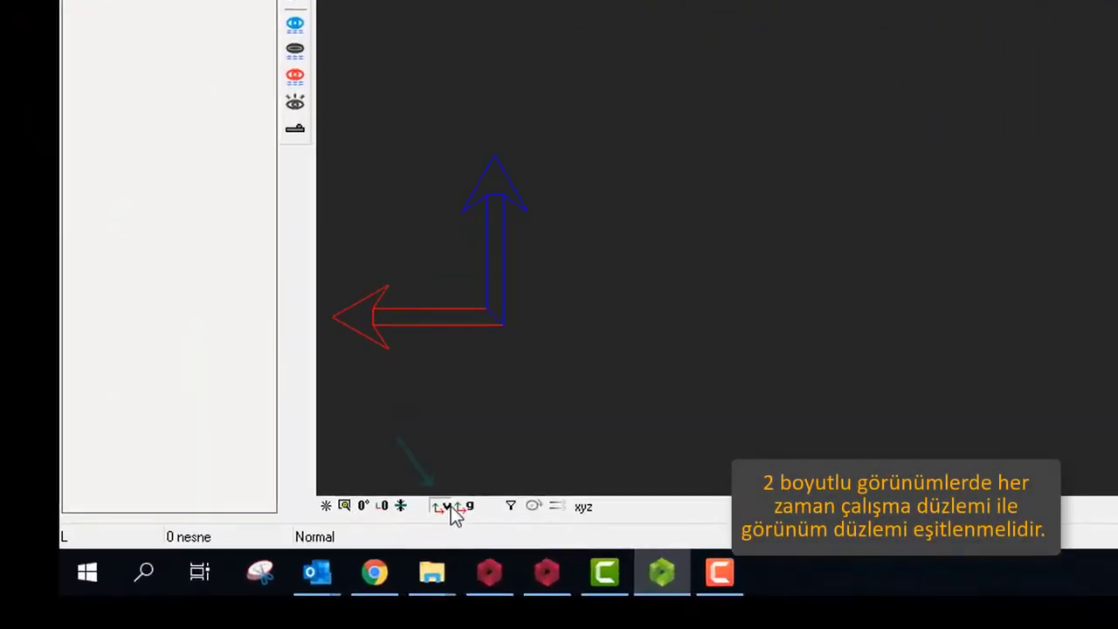
Step: Align the work plane with the new view and recentre on the column top
{"action": "left_click", "coordinate": [449, 507]}
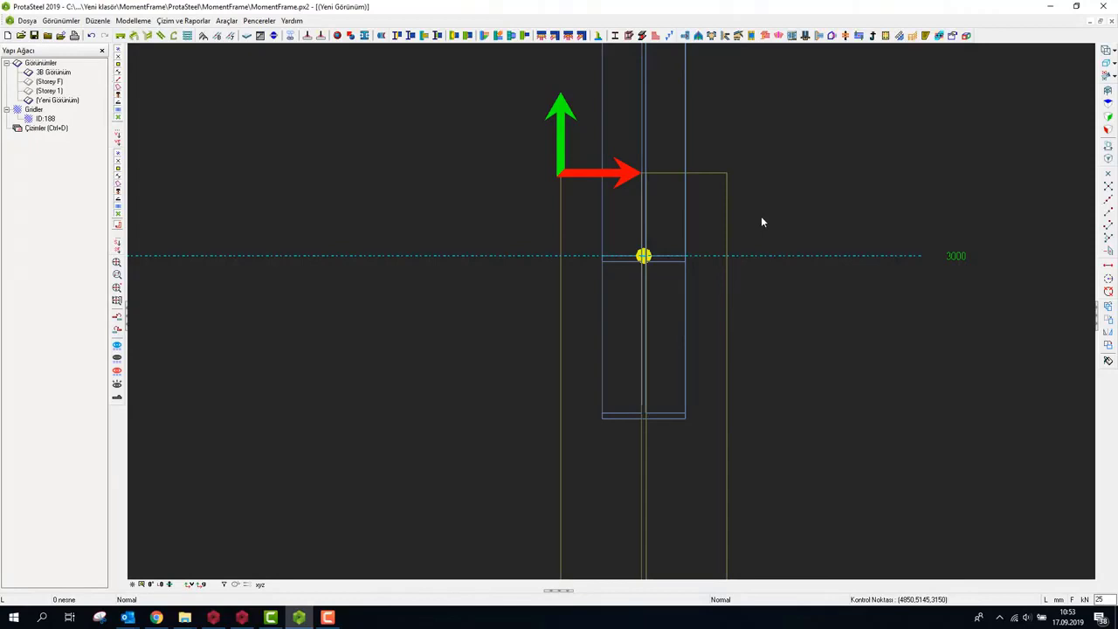
{"action": "scroll", "coordinate": [760, 222], "scroll_direction": "up", "scroll_amount": 2}
{"action": "middle_click_drag", "start_coordinate": [752, 219], "coordinate": [801, 174]}
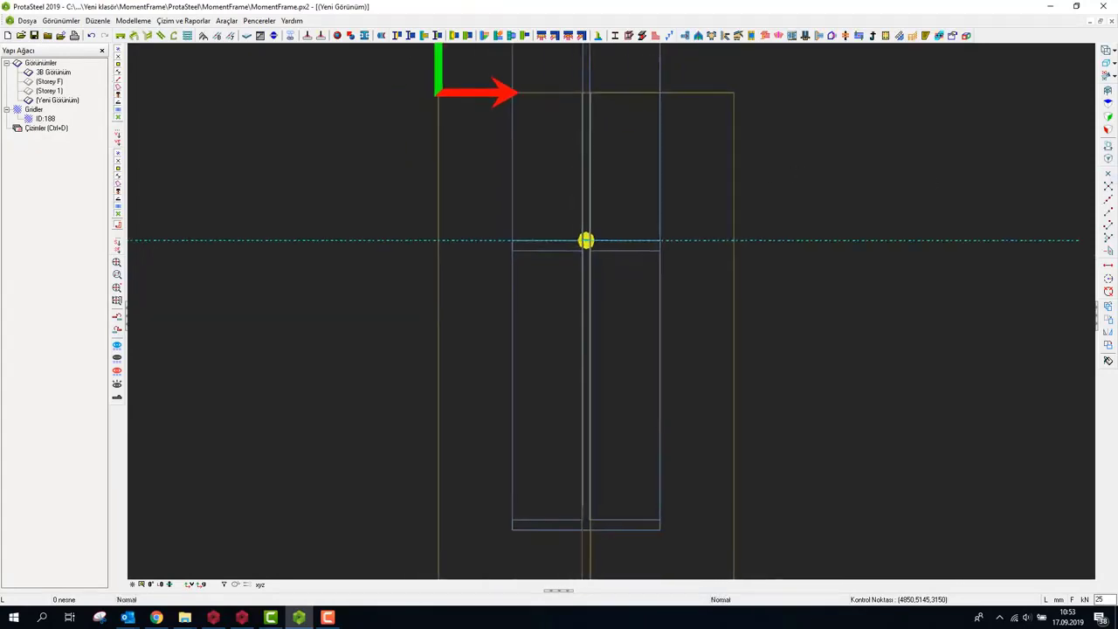
{"action": "left_click", "coordinate": [1106, 180]}
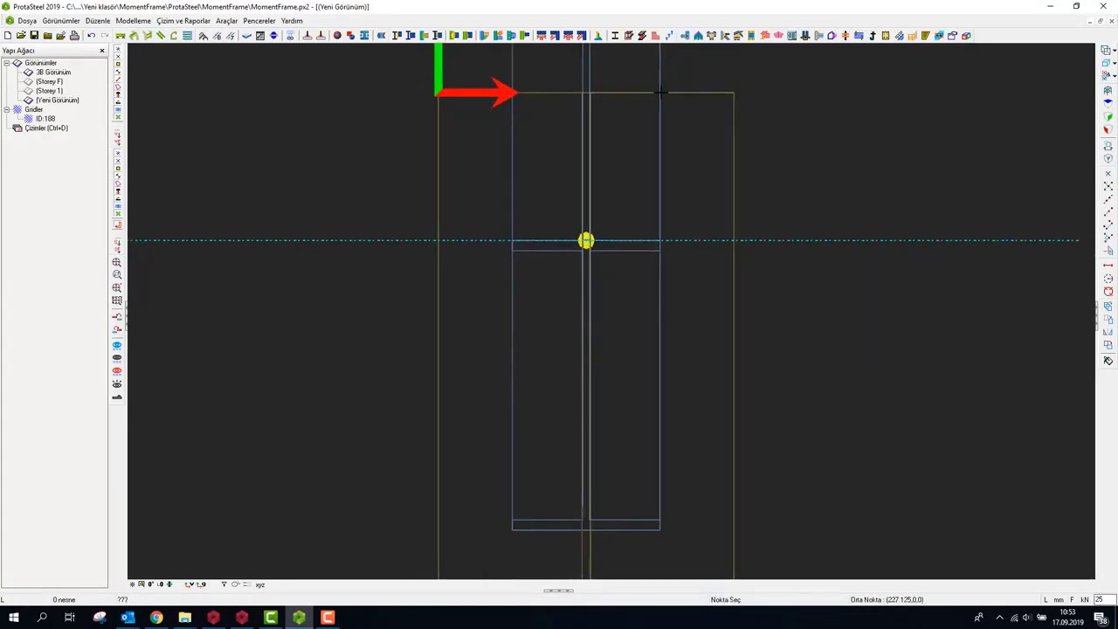
{"action": "scroll", "coordinate": [516, 92], "scroll_direction": "up", "scroll_amount": 4}
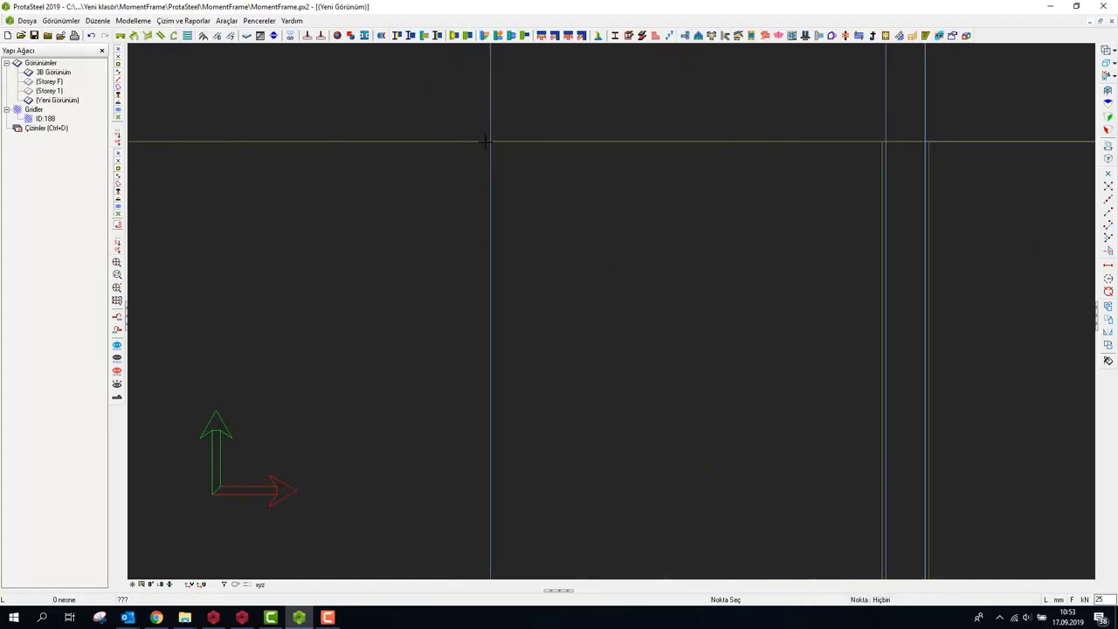
{"action": "scroll", "coordinate": [519, 190], "scroll_direction": "down", "scroll_amount": 4}
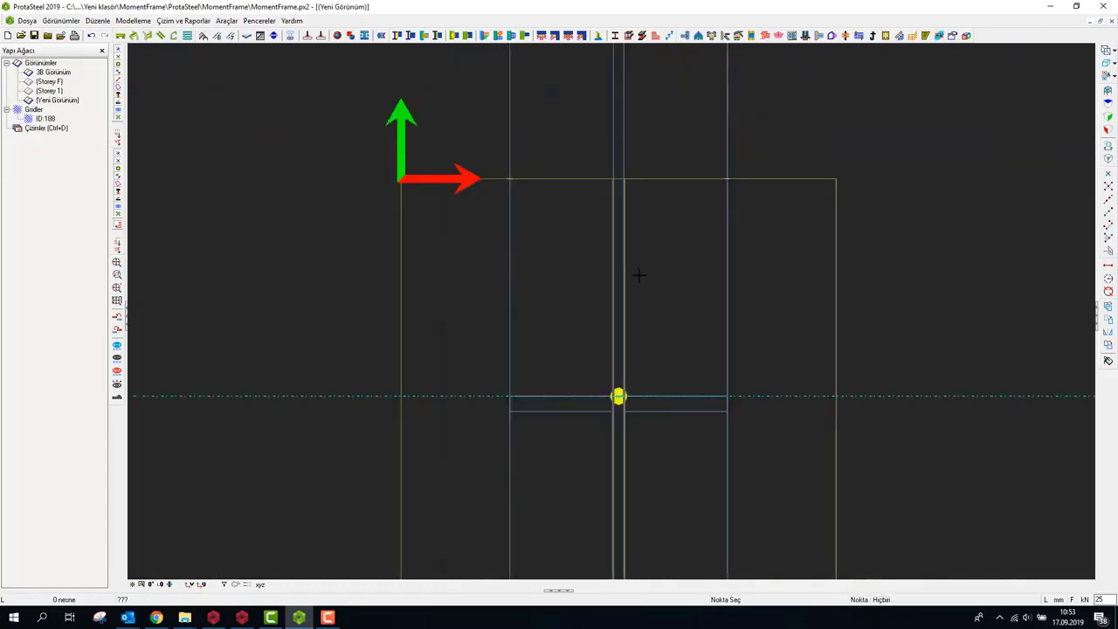
{"action": "key", "text": "Escape"}
{"action": "middle_click_drag", "start_coordinate": [848, 312], "coordinate": [789, 277]}
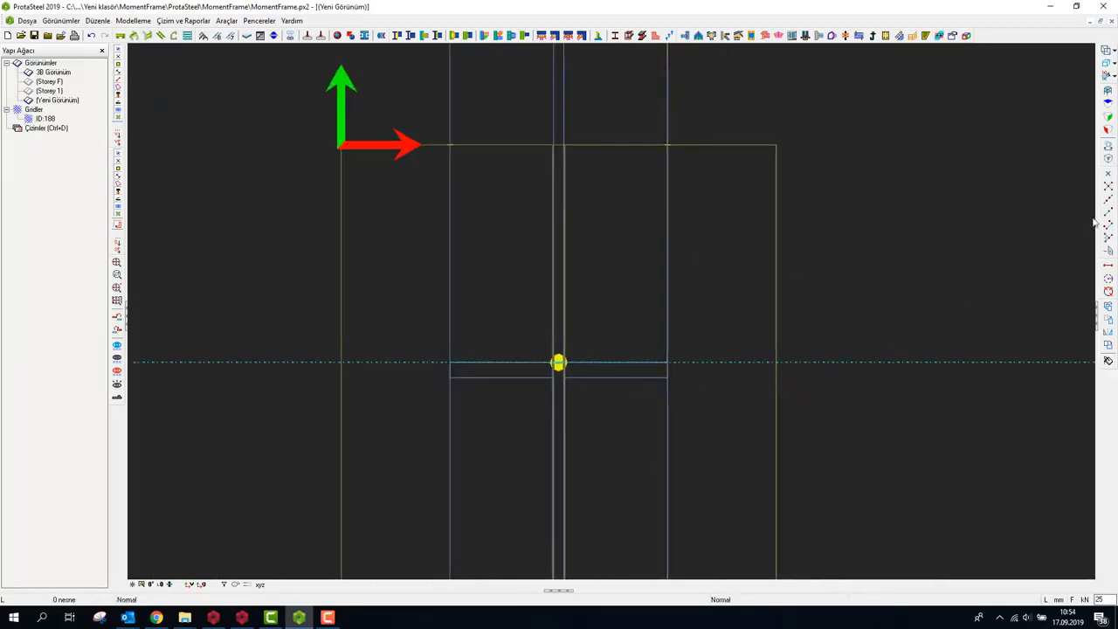
Step: Place parallel helper points 520 mm below the column's top edge
{"action": "right_click", "coordinate": [1108, 223]}
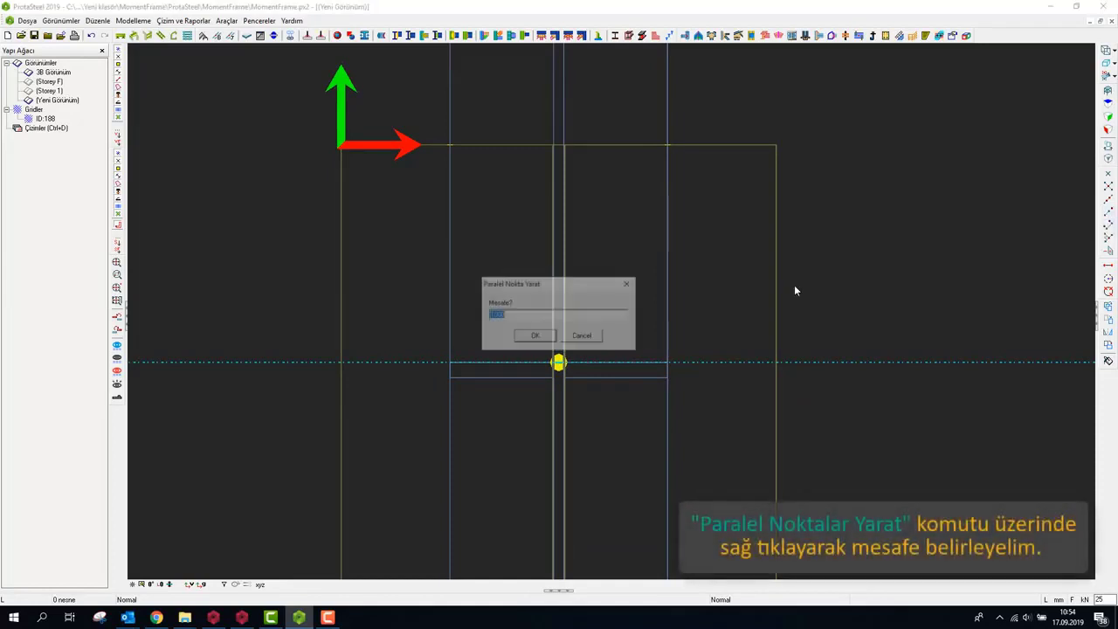
{"action": "left_click", "coordinate": [542, 315]}
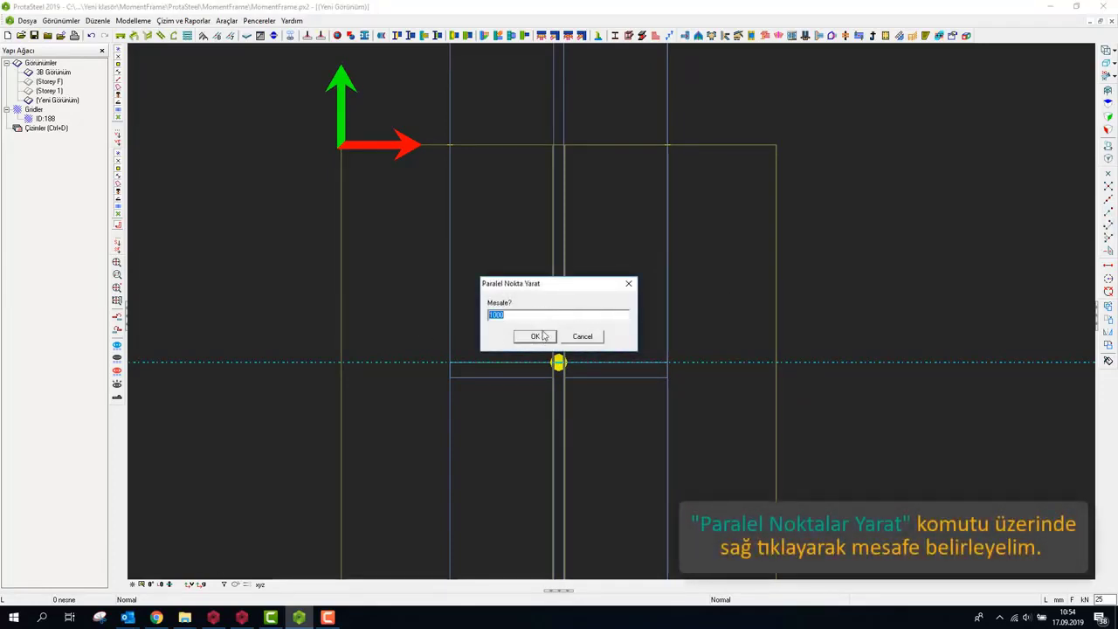
{"action": "type", "text": "520"}
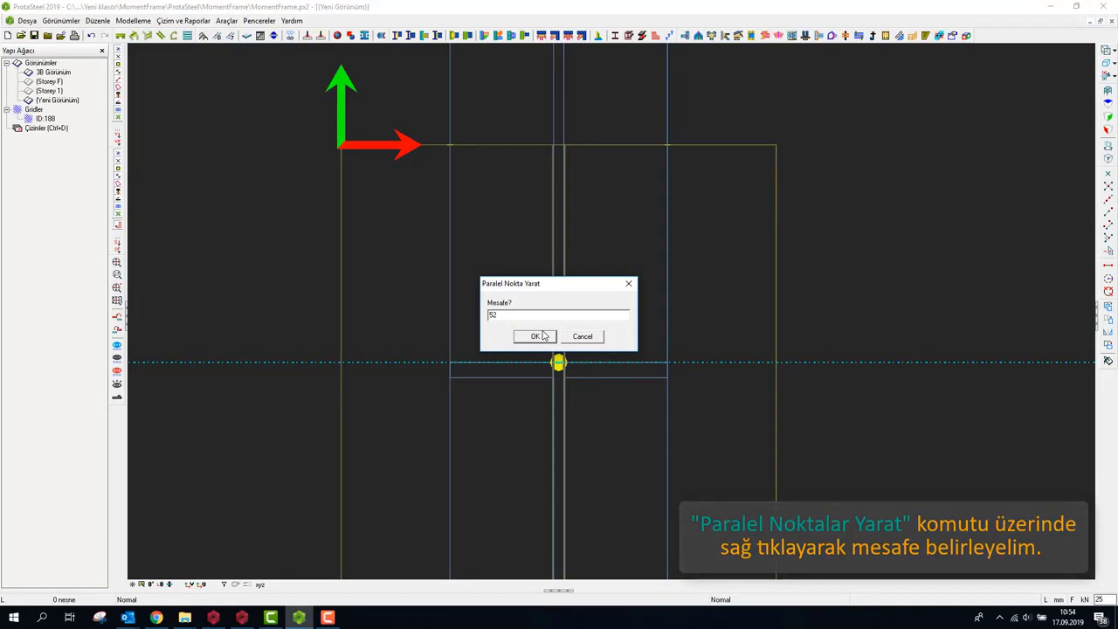
{"action": "left_click", "coordinate": [529, 339]}
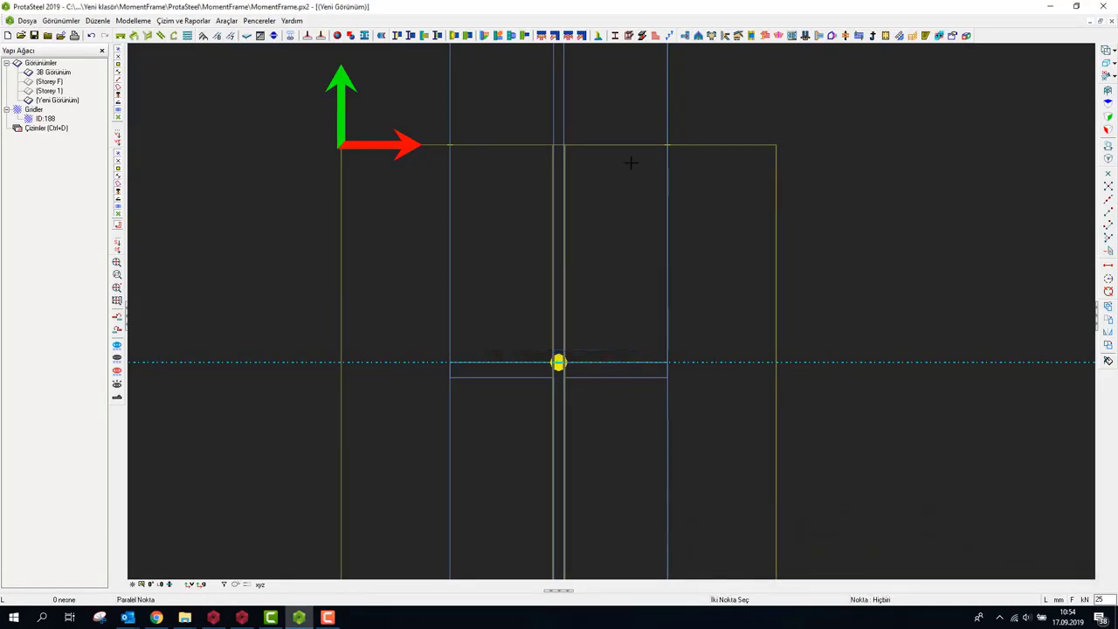
{"action": "left_click", "coordinate": [667, 144]}
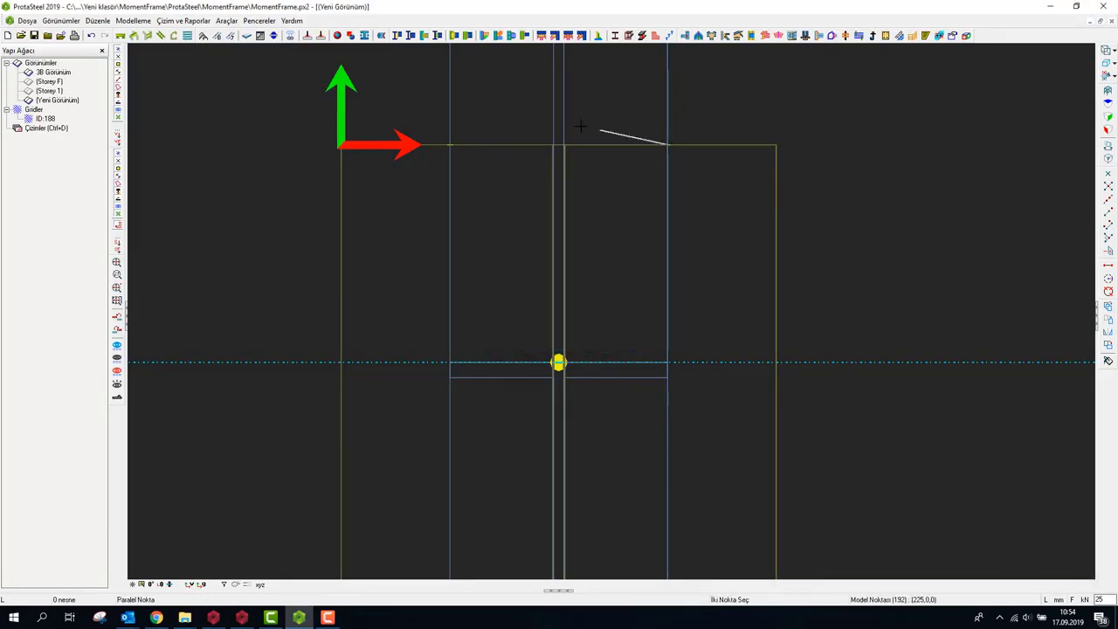
{"action": "left_click", "coordinate": [449, 144]}
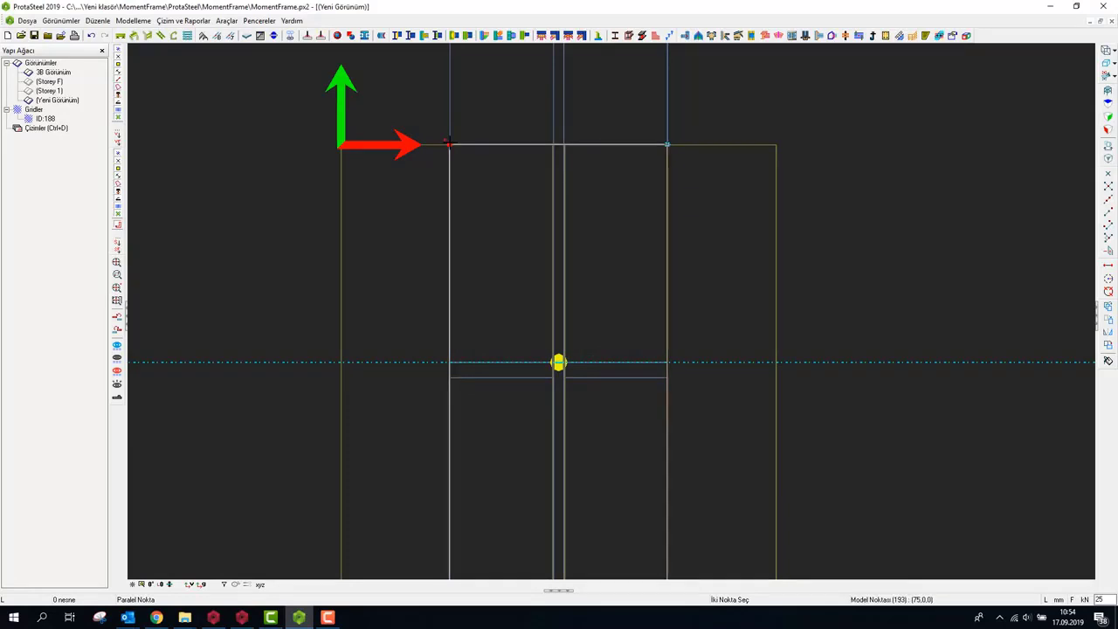
{"action": "scroll", "coordinate": [589, 222], "scroll_direction": "down", "scroll_amount": 3}
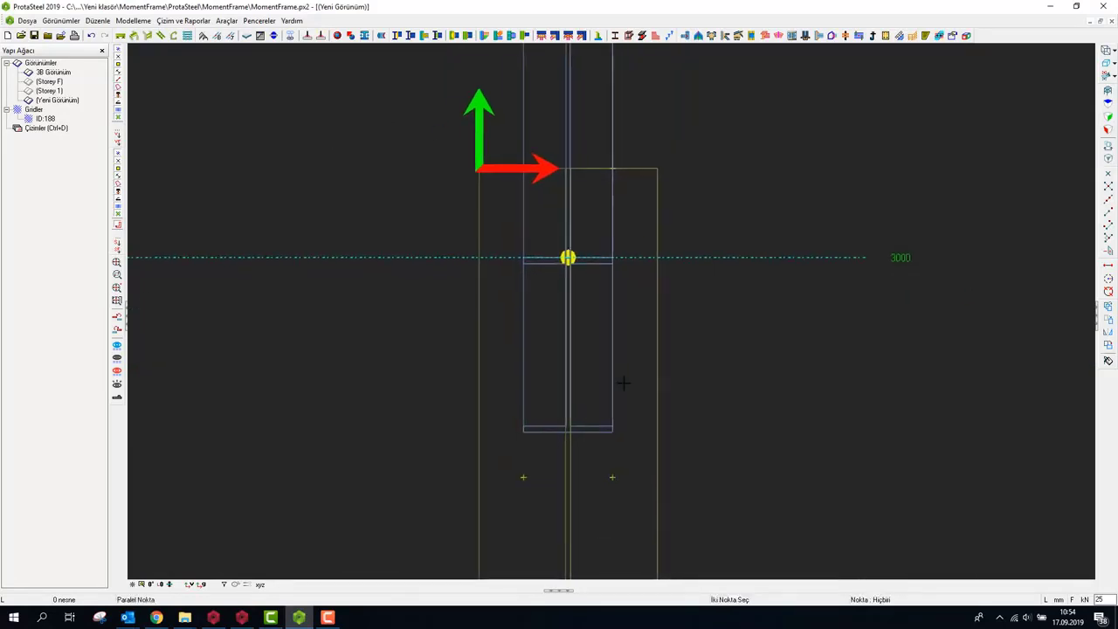
{"action": "key", "text": "Escape"}
Step: Create the end plate from a point loop between the column top and the 520 mm helper points
{"action": "left_click", "coordinate": [247, 36]}
{"action": "scroll", "coordinate": [603, 159], "scroll_direction": "up", "scroll_amount": 5}
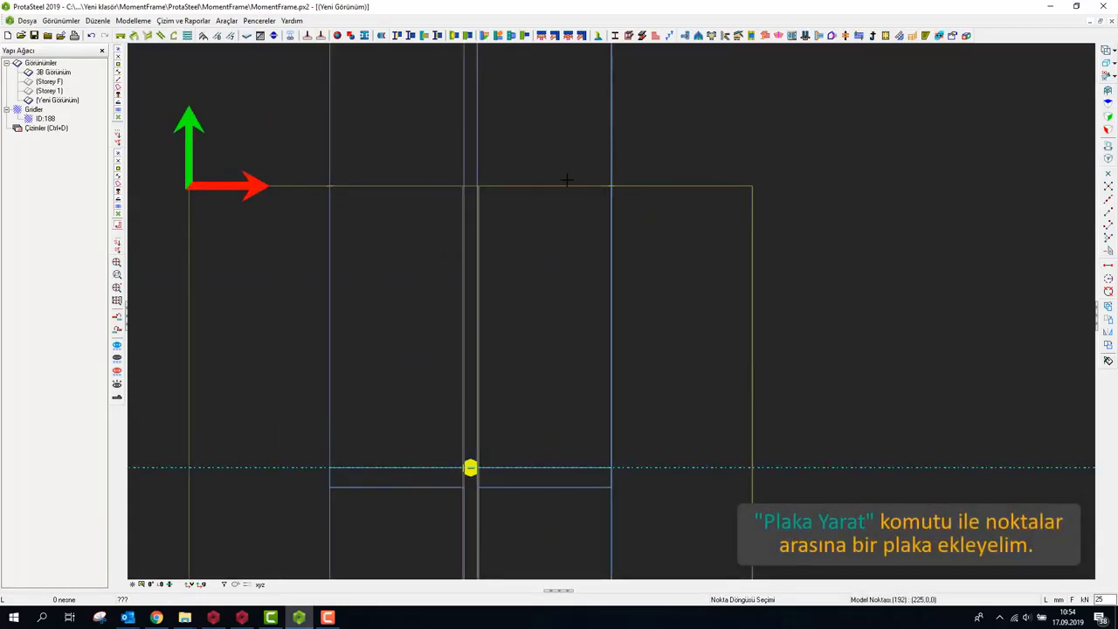
{"action": "scroll", "coordinate": [567, 180], "scroll_direction": "down", "scroll_amount": 3}
{"action": "scroll", "coordinate": [585, 446], "scroll_direction": "down", "scroll_amount": 3}
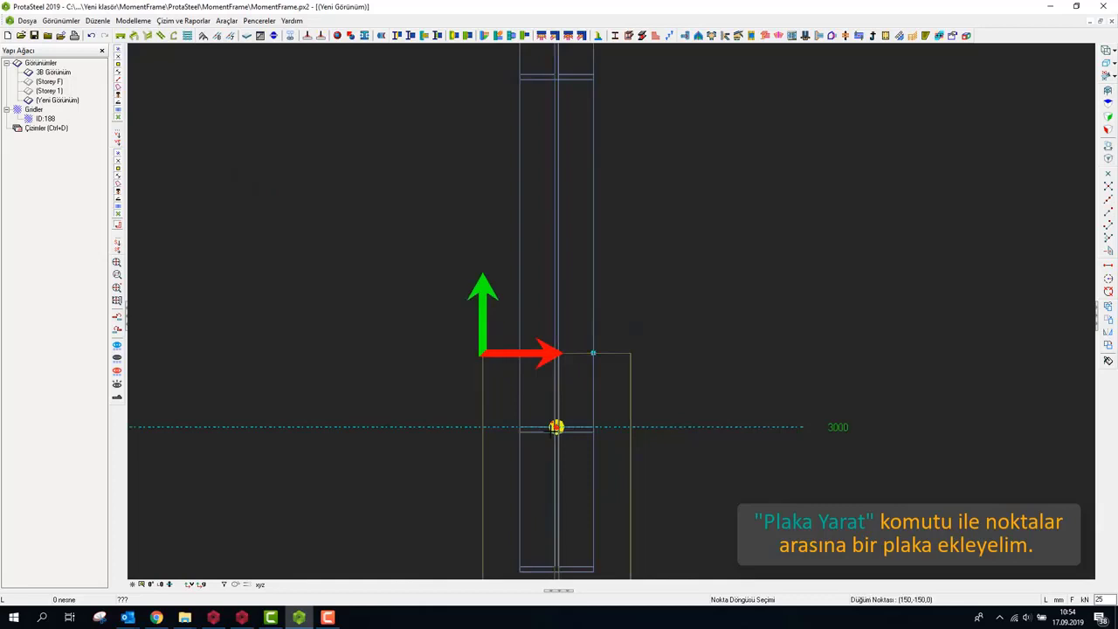
{"action": "middle_click_drag", "start_coordinate": [580, 407], "coordinate": [578, 304]}
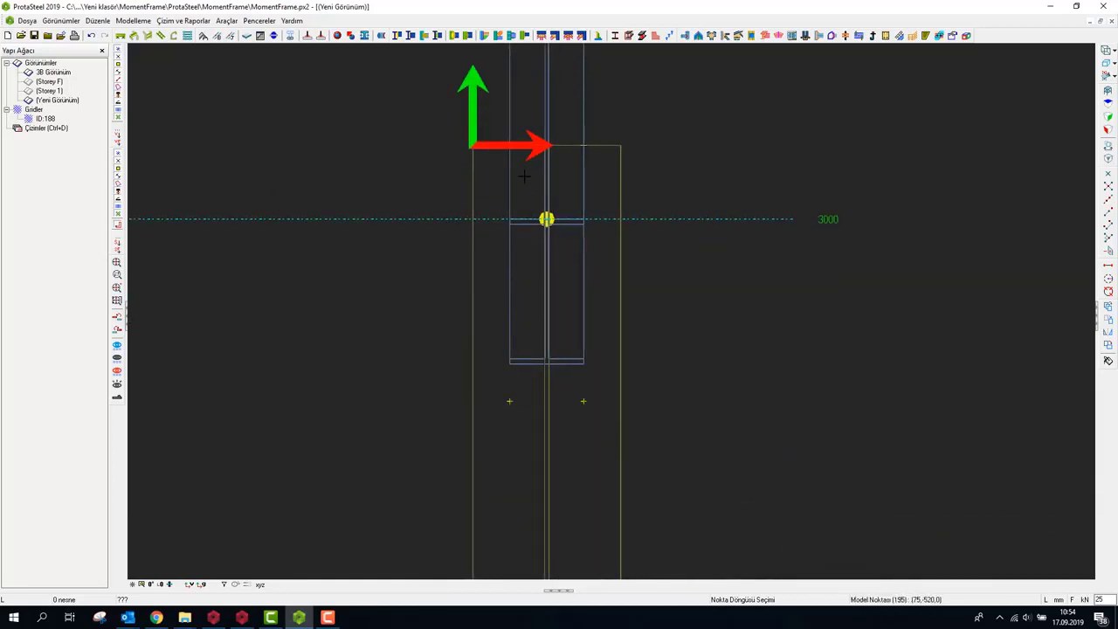
{"action": "scroll", "coordinate": [525, 176], "scroll_direction": "up", "scroll_amount": 6}
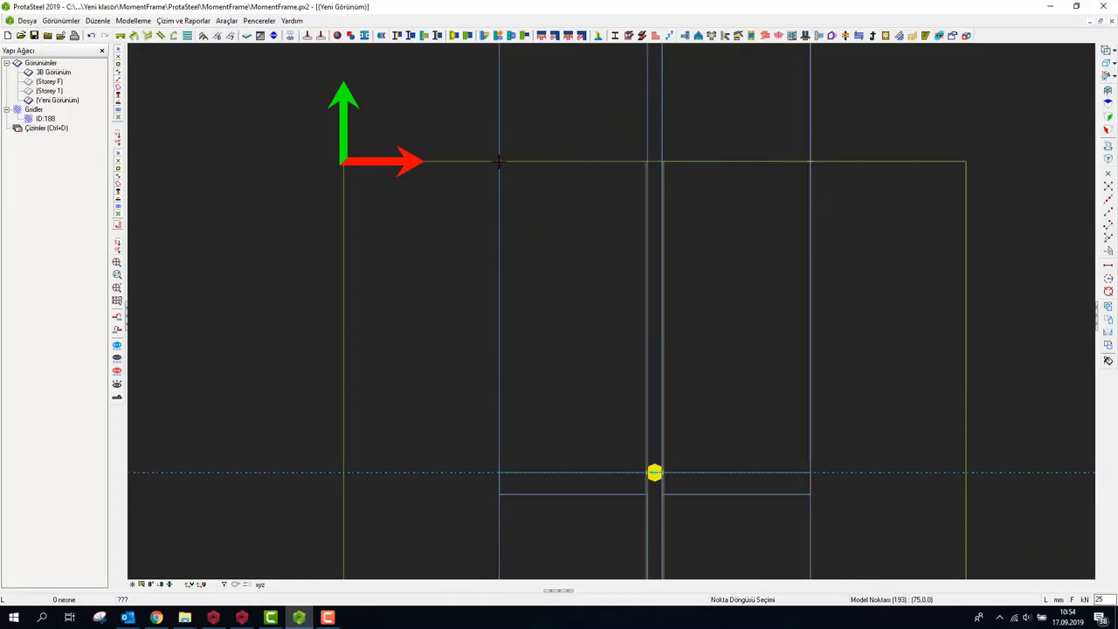
{"action": "scroll", "coordinate": [567, 213], "scroll_direction": "down", "scroll_amount": 6}
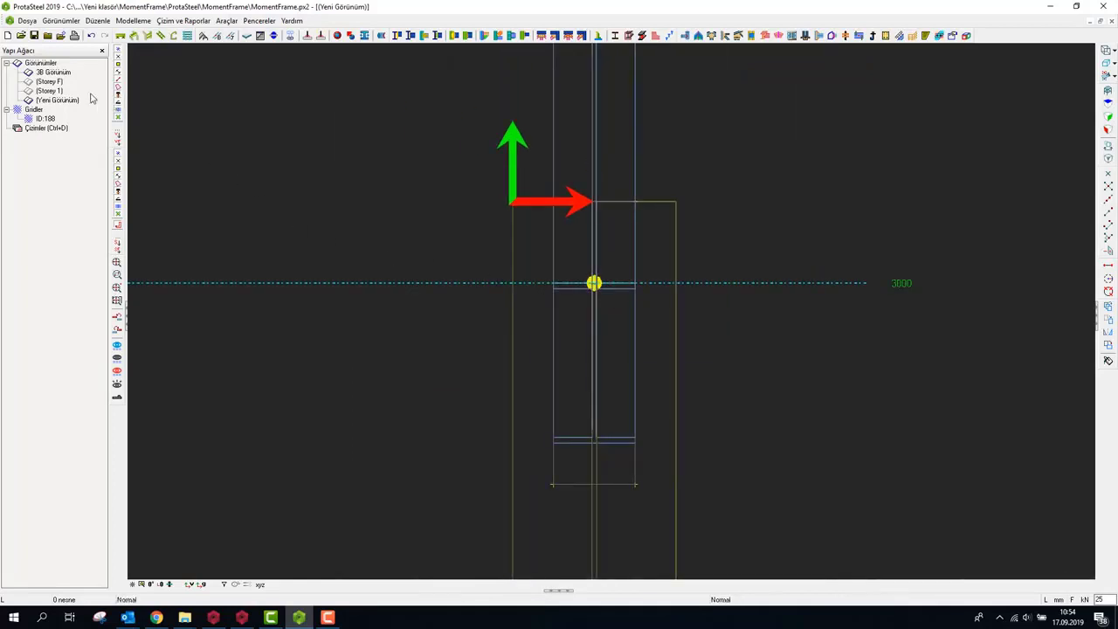
Step: In the shaded 3D view, set the 20 mm end plate's out-of-plane position to Ön
{"action": "double_click", "coordinate": [65, 76]}
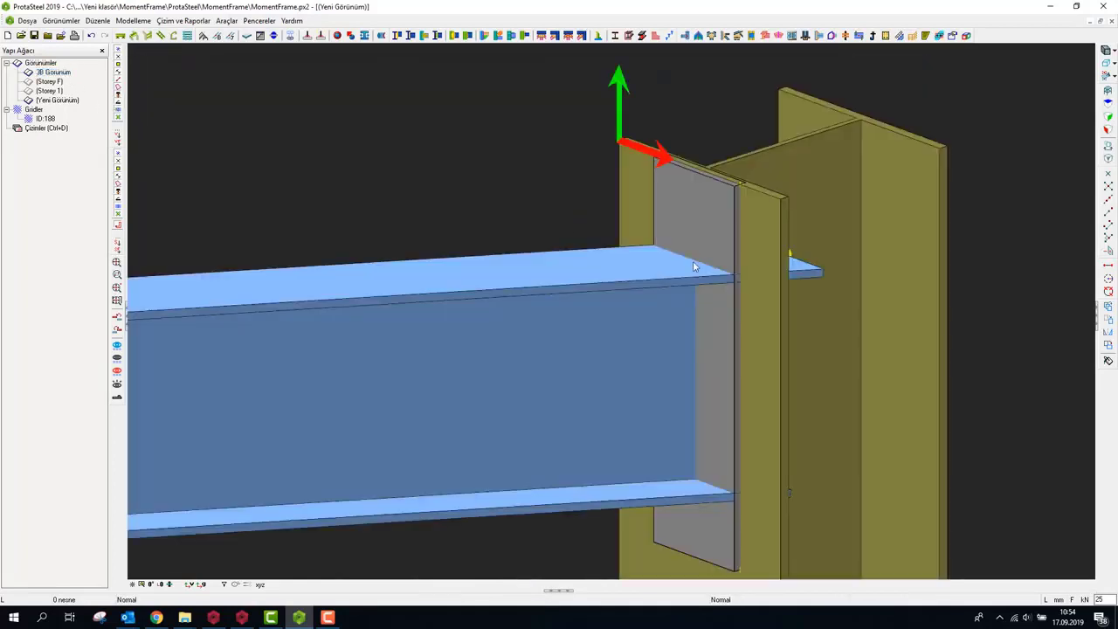
{"action": "left_click", "coordinate": [725, 230]}
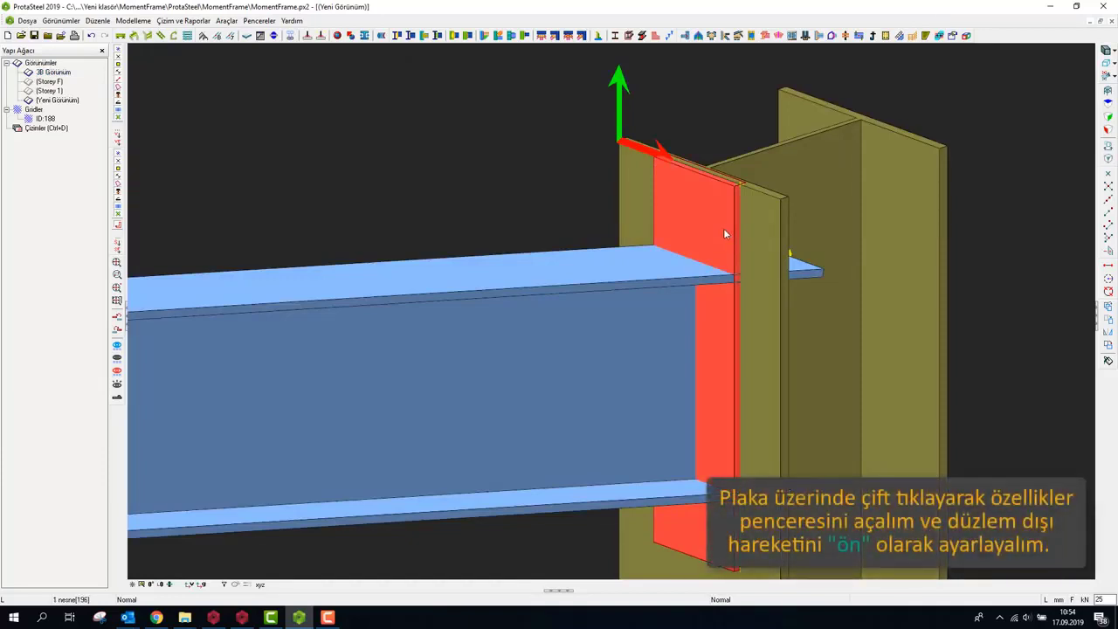
{"action": "double_click", "coordinate": [724, 231]}
{"action": "left_click", "coordinate": [528, 253]}
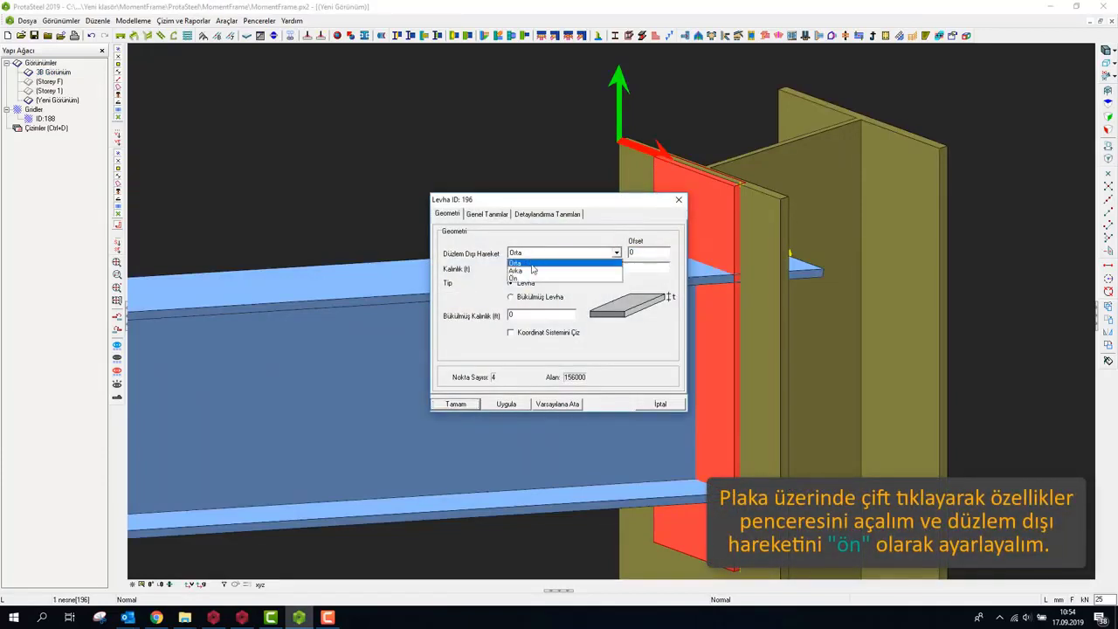
{"action": "left_click", "coordinate": [531, 275]}
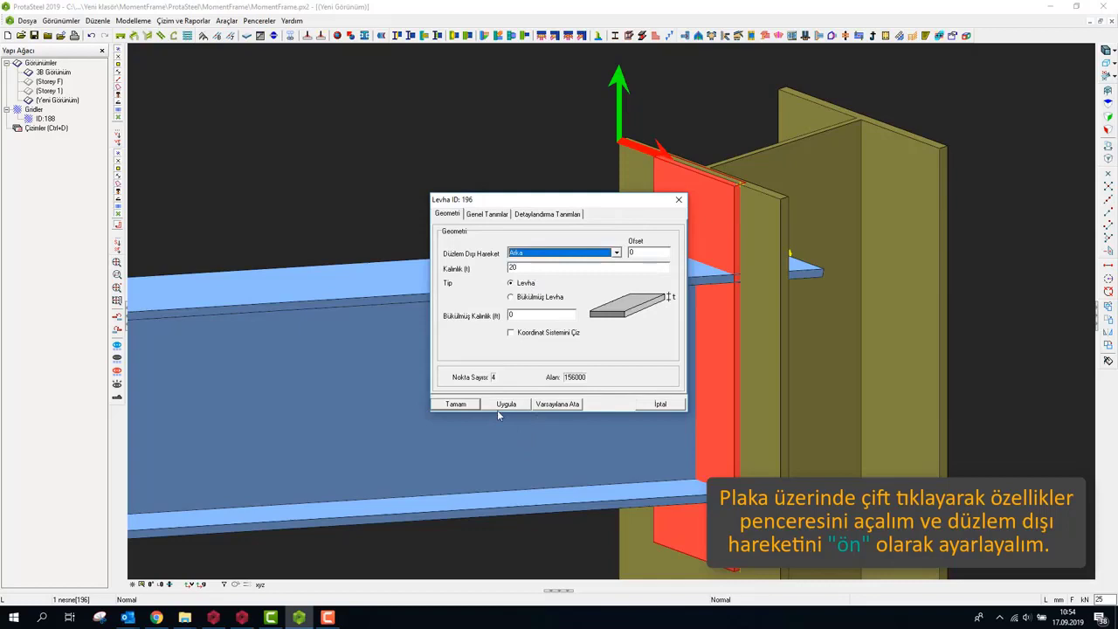
{"action": "left_click", "coordinate": [505, 405]}
{"action": "left_click", "coordinate": [552, 255]}
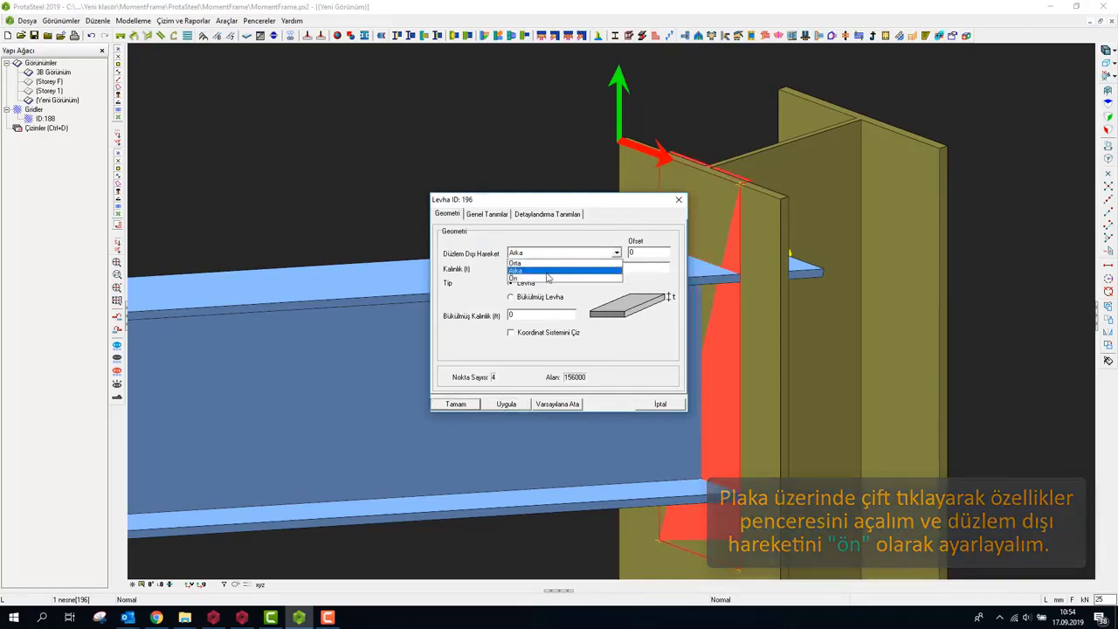
{"action": "left_click", "coordinate": [547, 278]}
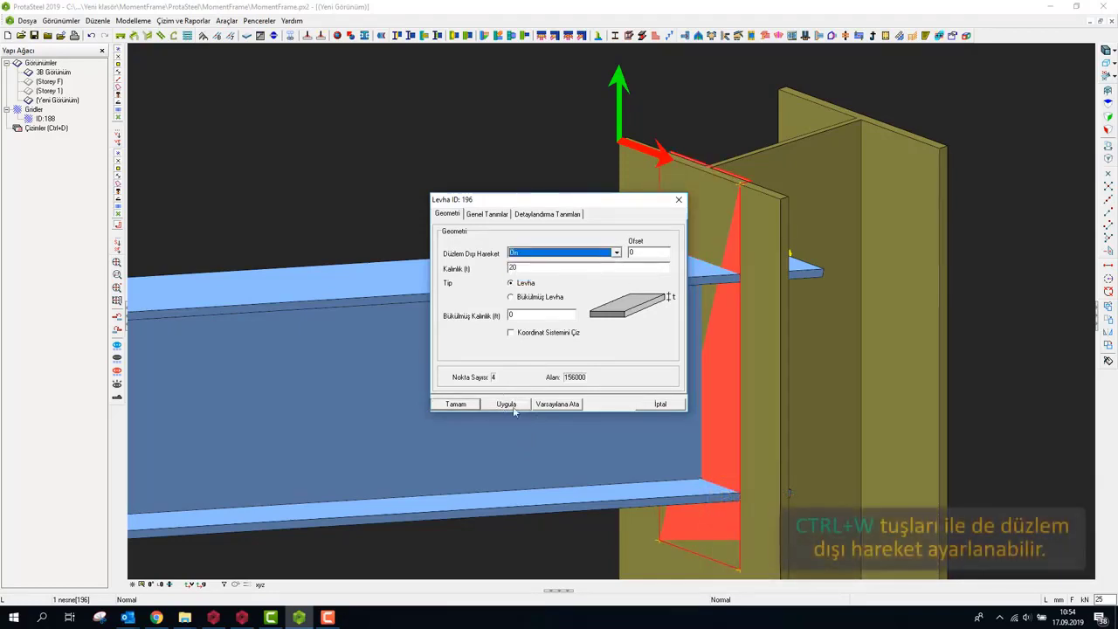
{"action": "left_click", "coordinate": [508, 405]}
{"action": "left_click", "coordinate": [454, 406]}
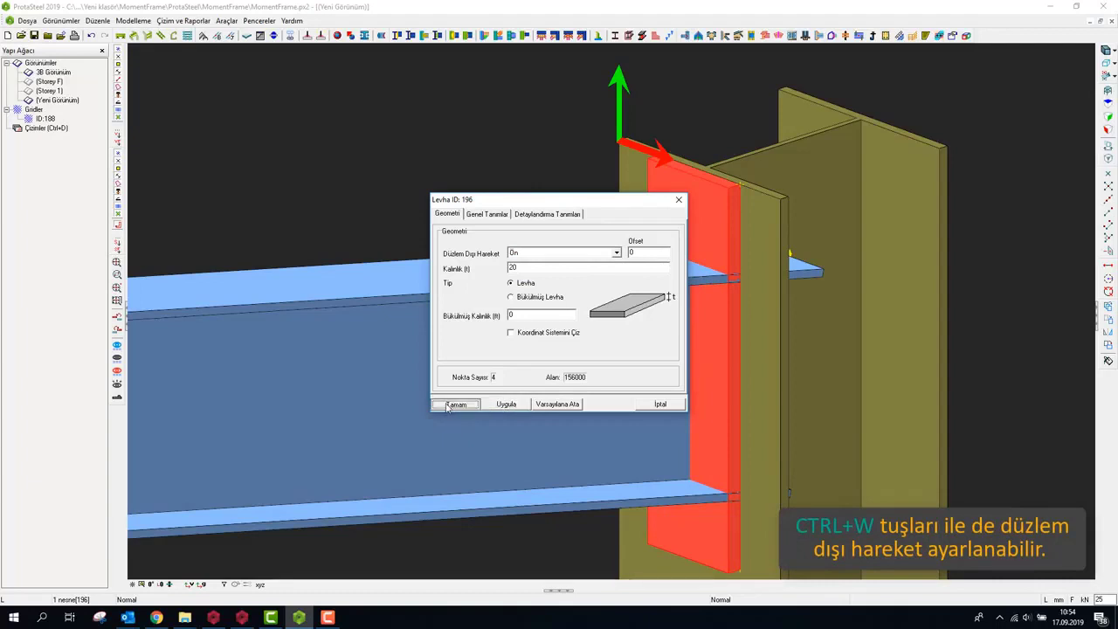
{"action": "left_click", "coordinate": [476, 151]}
Step: Draw dashed helper lines through the end plate's top corners
{"action": "middle_click_drag", "start_coordinate": [584, 249], "coordinate": [501, 224]}
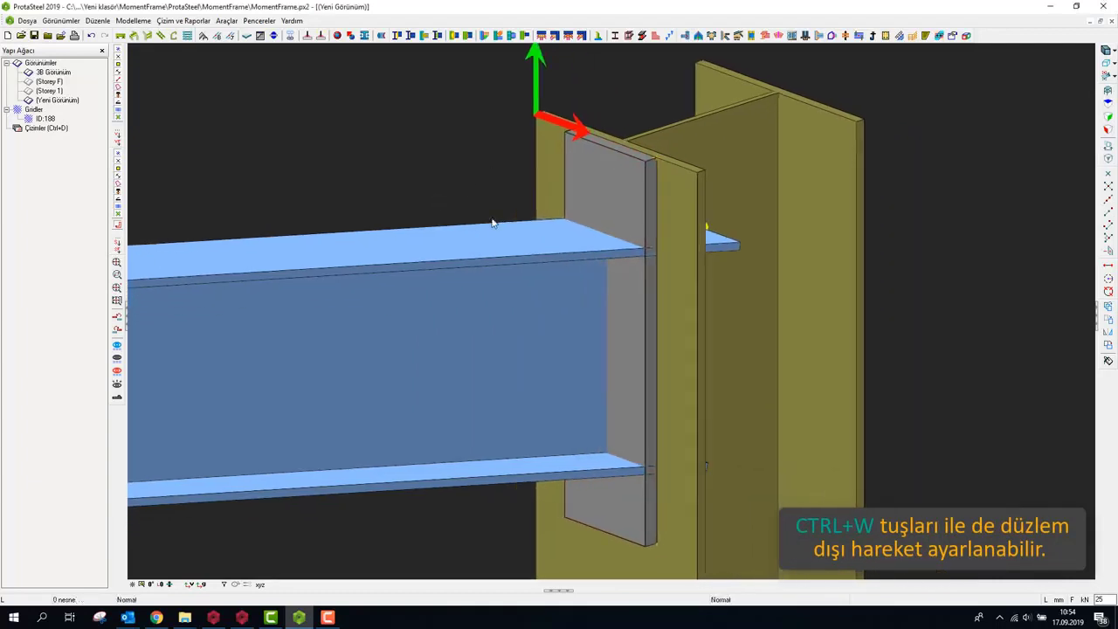
{"action": "middle_click_drag", "start_coordinate": [487, 170], "coordinate": [644, 264]}
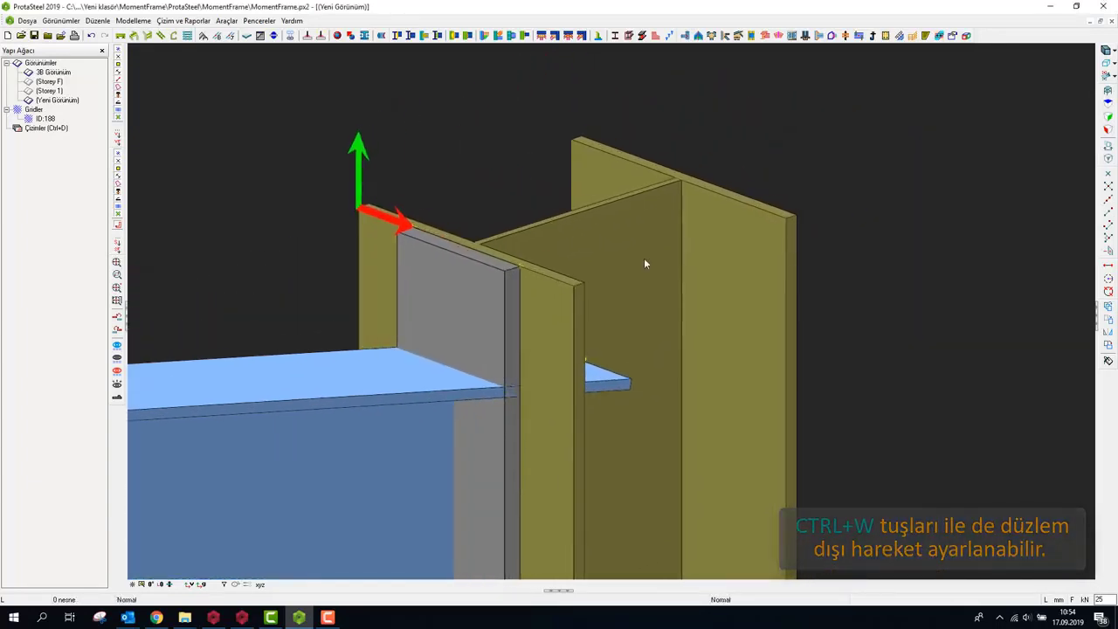
{"action": "left_click", "coordinate": [1108, 278]}
{"action": "scroll", "coordinate": [518, 286], "scroll_direction": "up", "scroll_amount": 2}
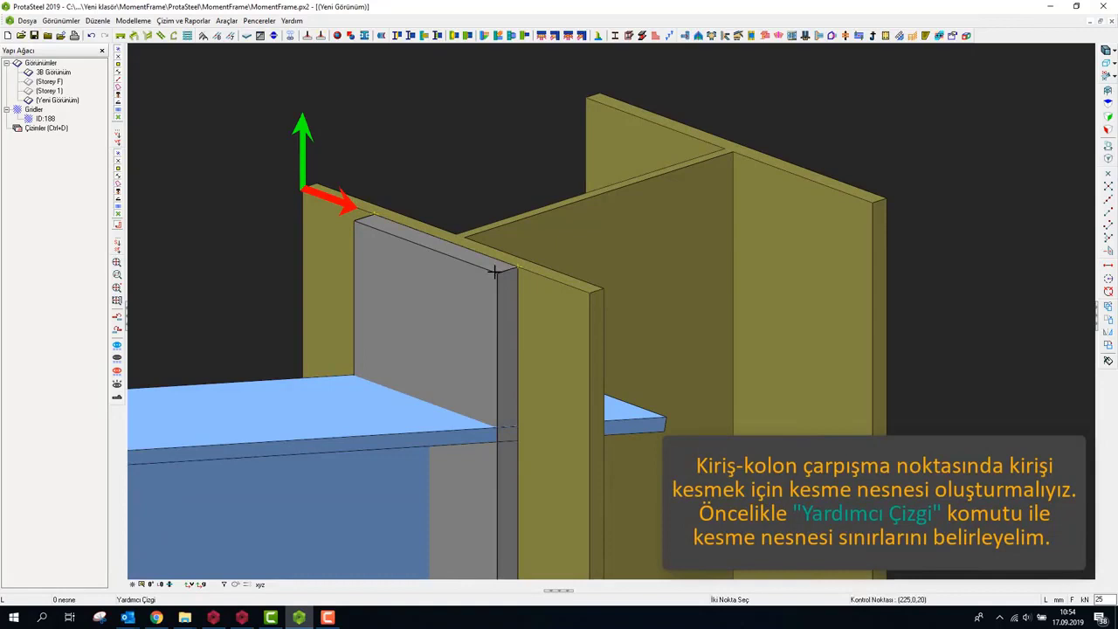
{"action": "left_click", "coordinate": [518, 264]}
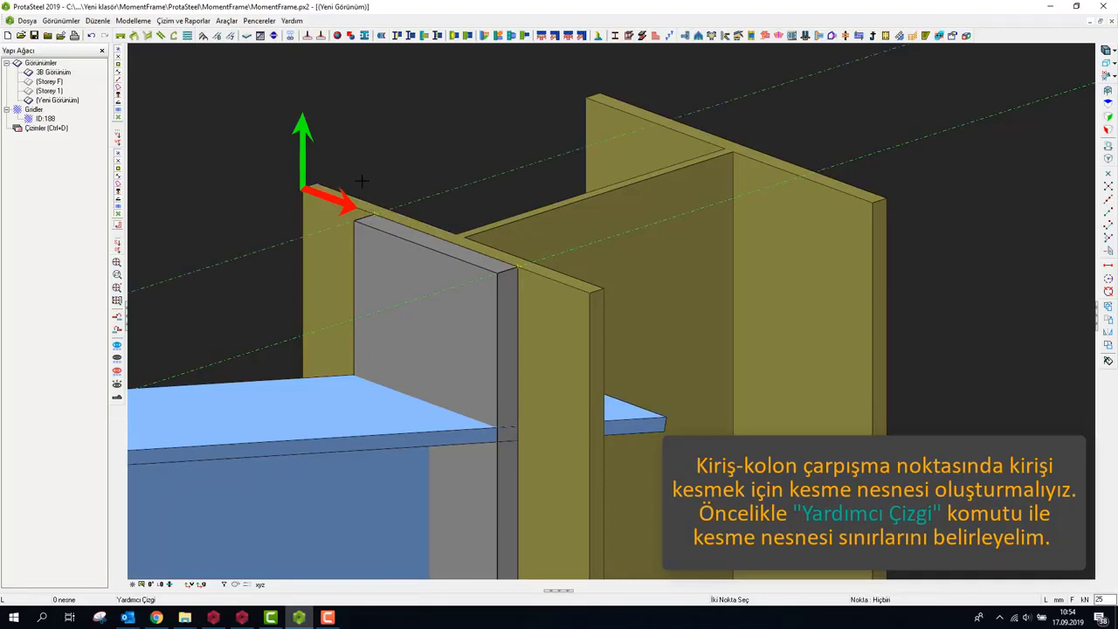
{"action": "middle_click_drag", "start_coordinate": [160, 77], "coordinate": [194, 90]}
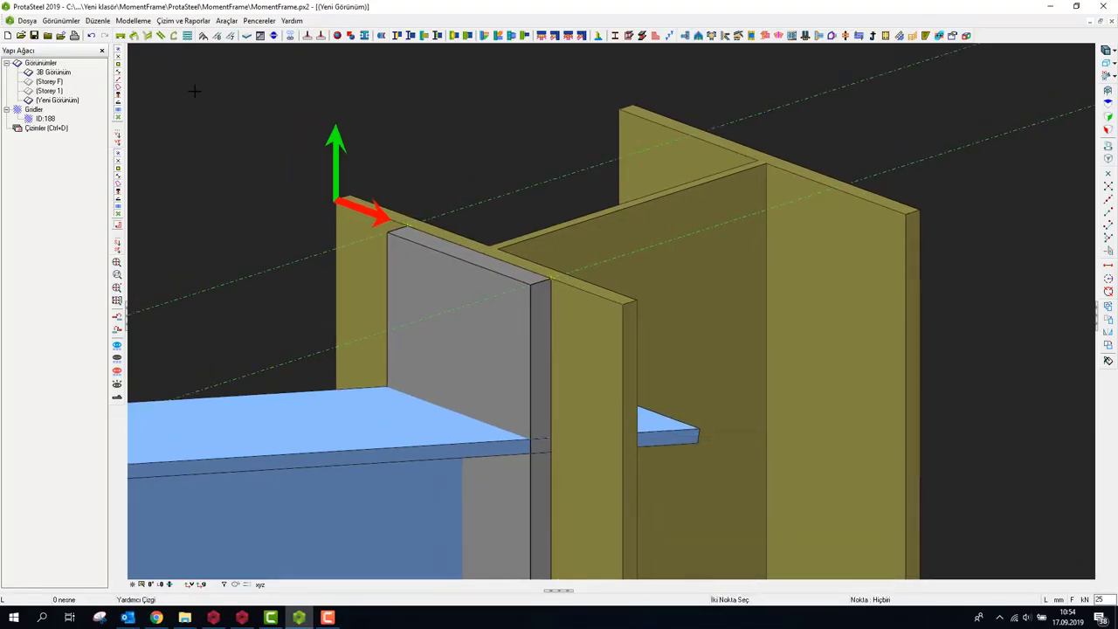
{"action": "key", "text": "Escape"}
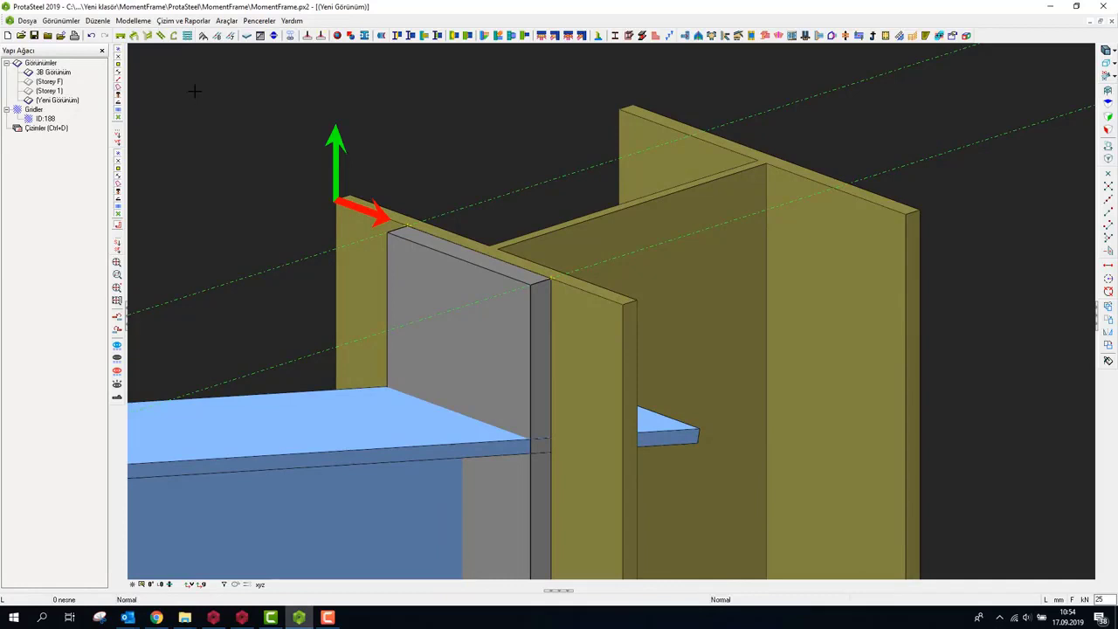
Step: Cut the beam with a 500-deep polygon cutting object bounded by the end plate corner points
{"action": "left_click", "coordinate": [347, 35]}
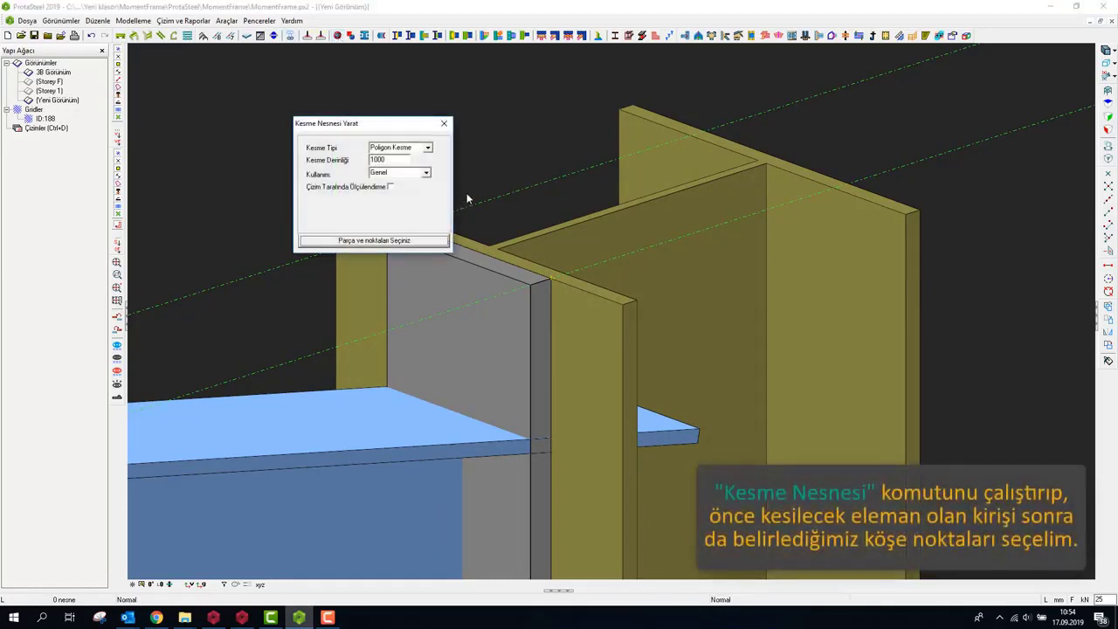
{"action": "double_click", "coordinate": [375, 159]}
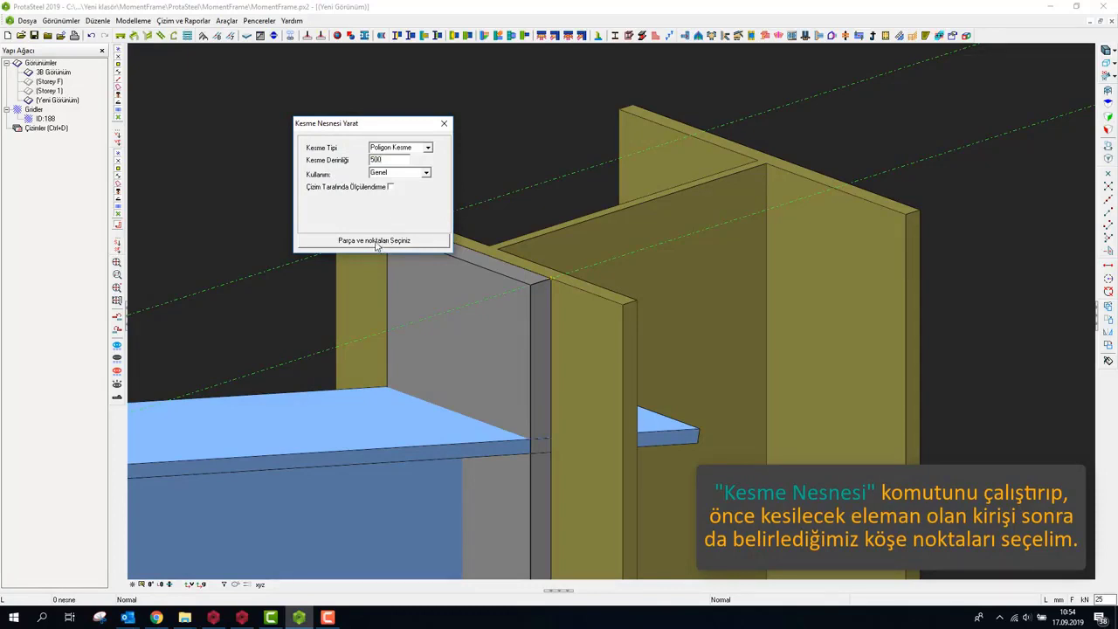
{"action": "left_click", "coordinate": [376, 242]}
{"action": "left_click", "coordinate": [387, 421]}
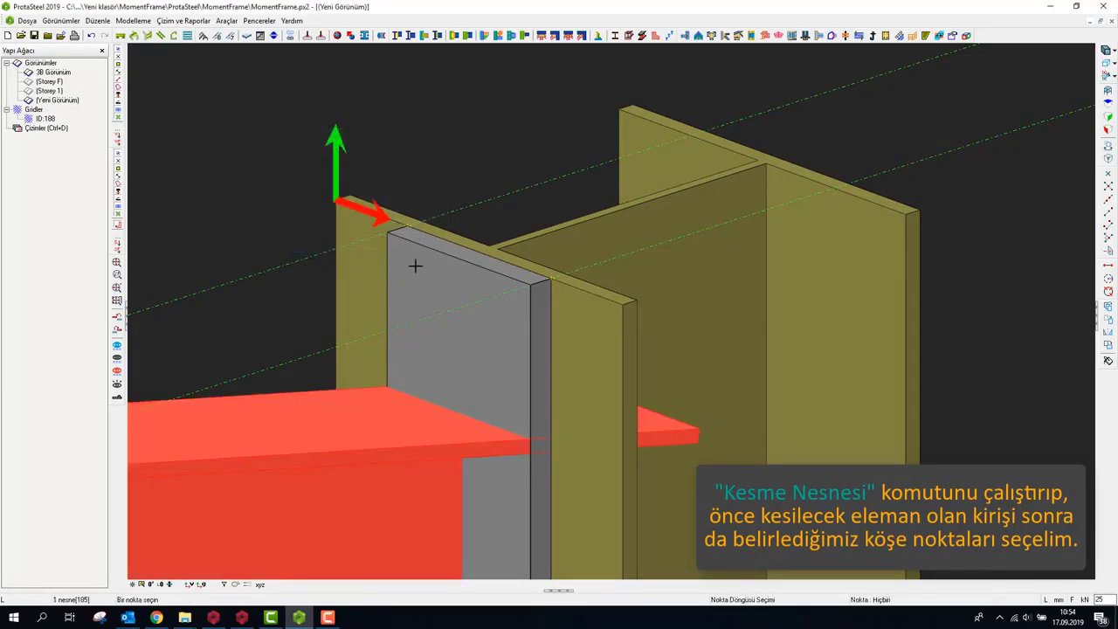
{"action": "left_click", "coordinate": [389, 234]}
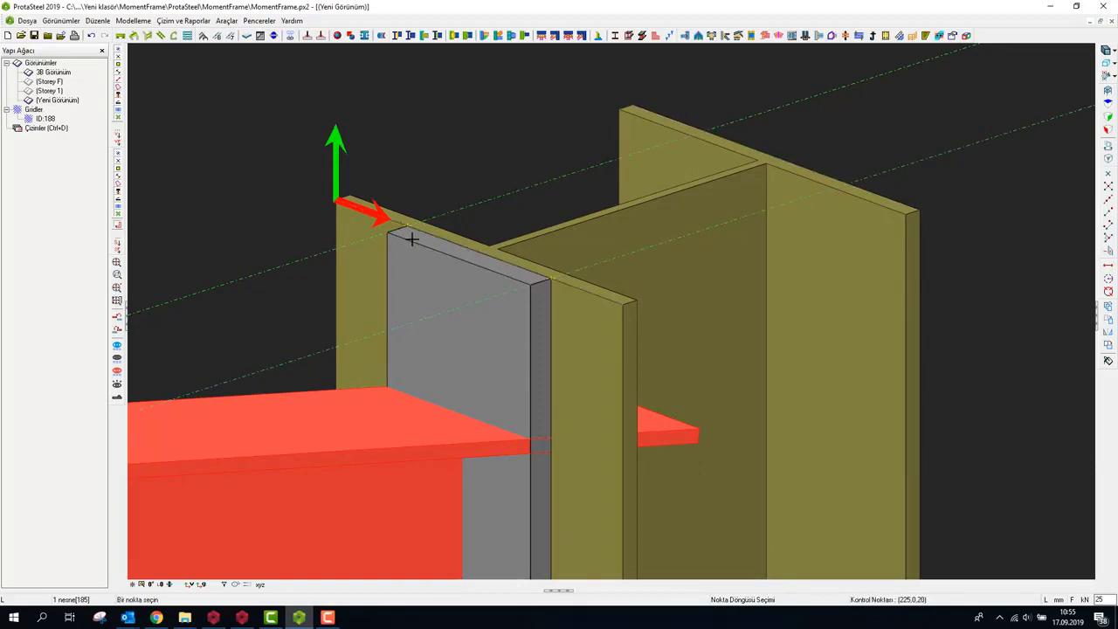
{"action": "left_click", "coordinate": [387, 231]}
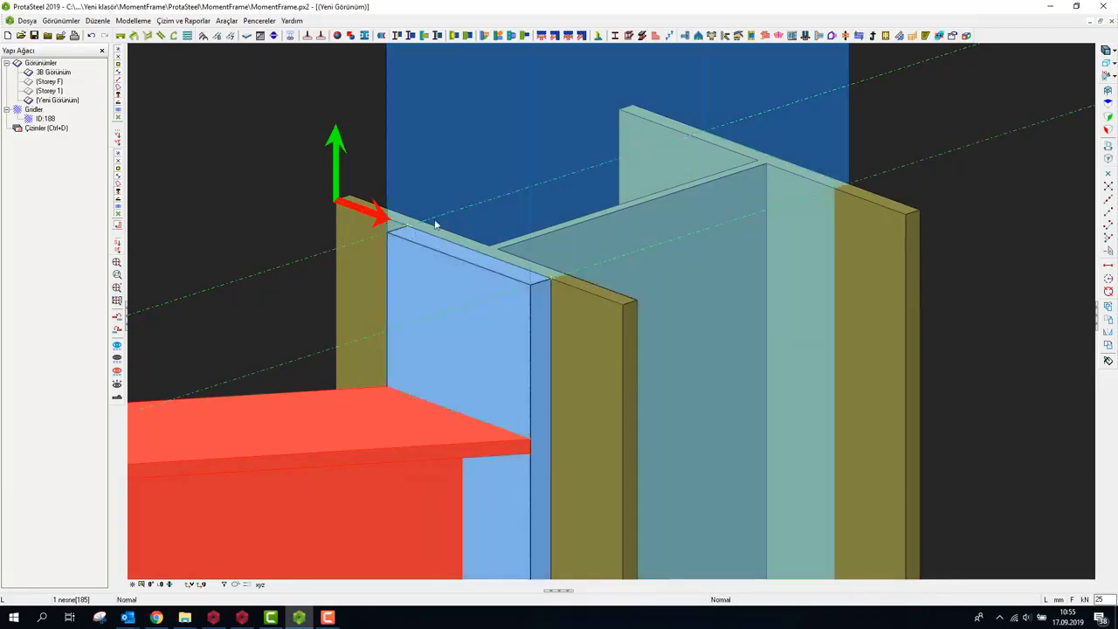
{"action": "scroll", "coordinate": [475, 249], "scroll_direction": "down", "scroll_amount": 5}
{"action": "scroll", "coordinate": [490, 228], "scroll_direction": "down", "scroll_amount": 3}
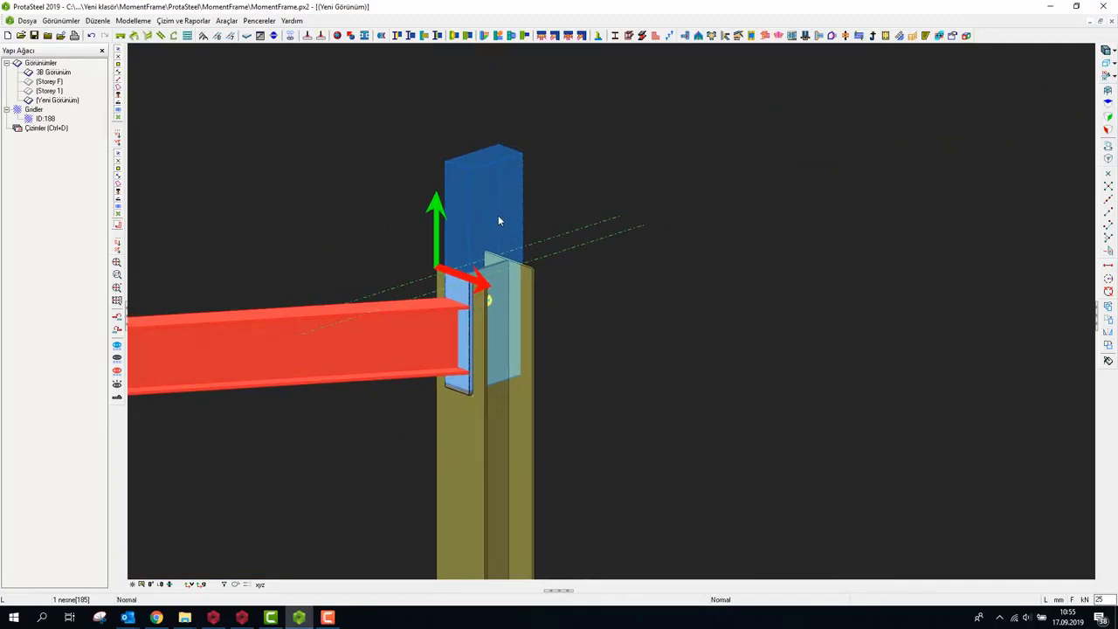
Step: Move the cutting object down three times by Y = -100 with Özel Taşı > Doğrusal
{"action": "left_click", "coordinate": [497, 215]}
{"action": "right_click", "coordinate": [588, 153]}
{"action": "mouse_move", "coordinate": [650, 334]}
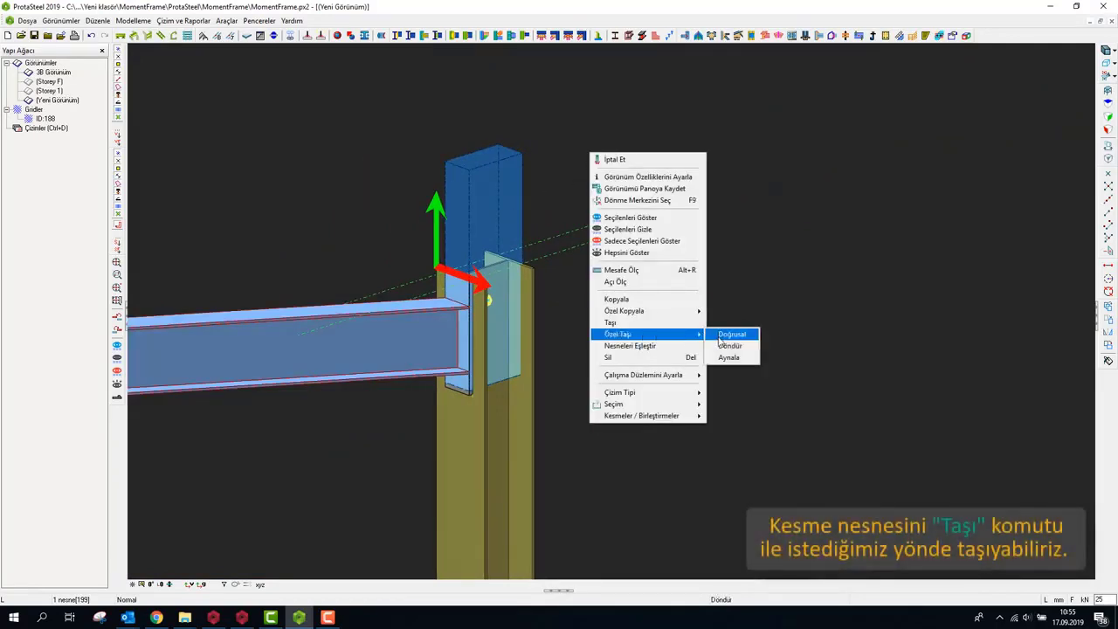
{"action": "left_click", "coordinate": [725, 337]}
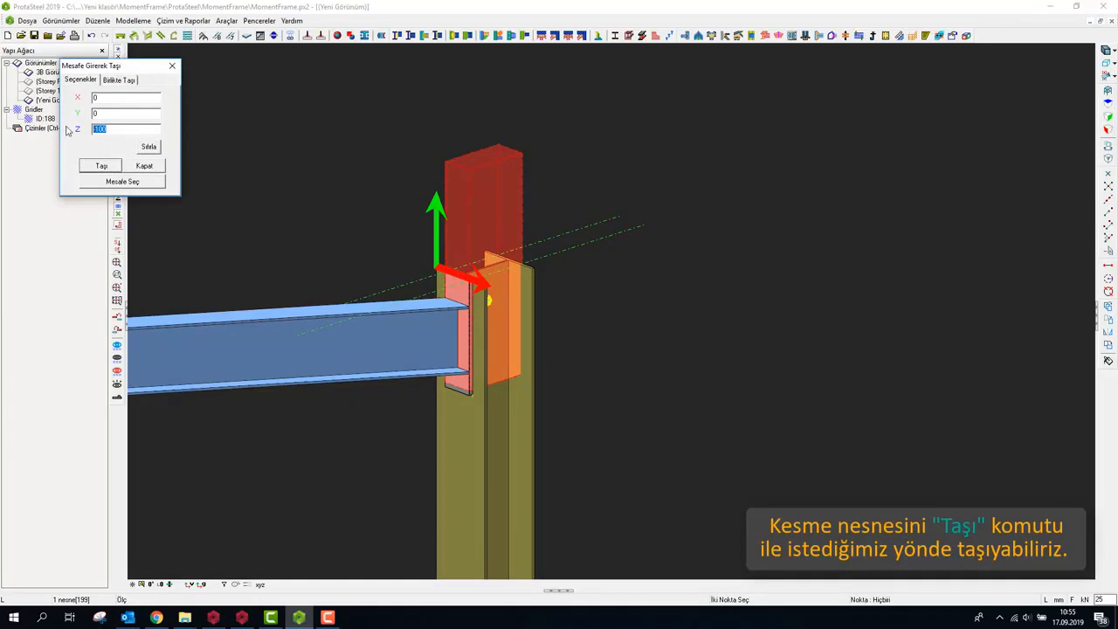
{"action": "type", "text": "0"}
{"action": "type", "text": "-100"}
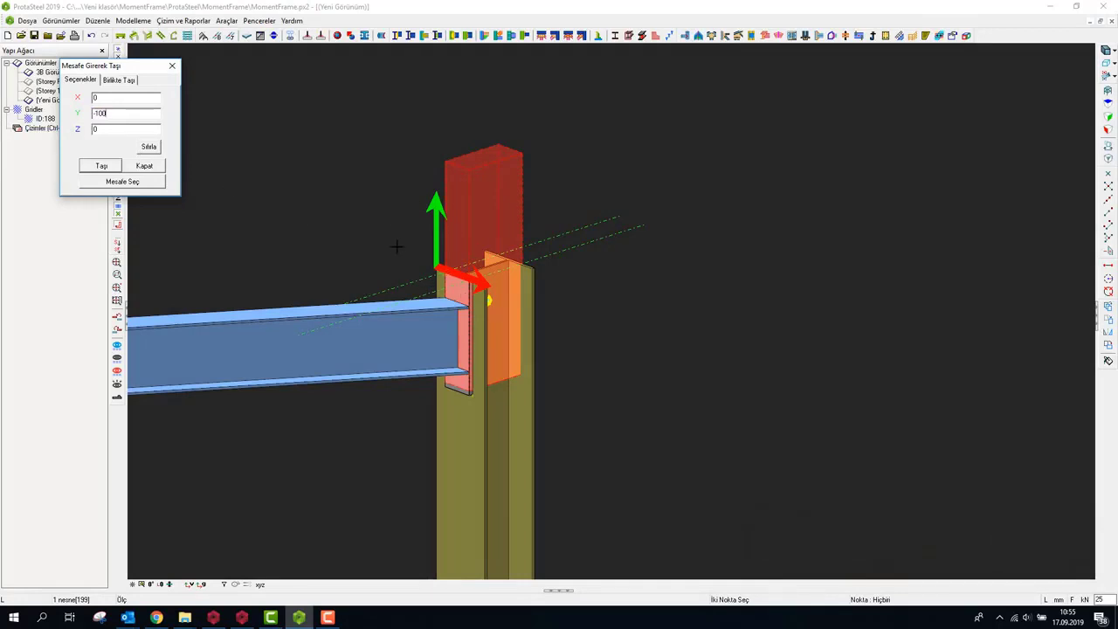
{"action": "left_click", "coordinate": [97, 167]}
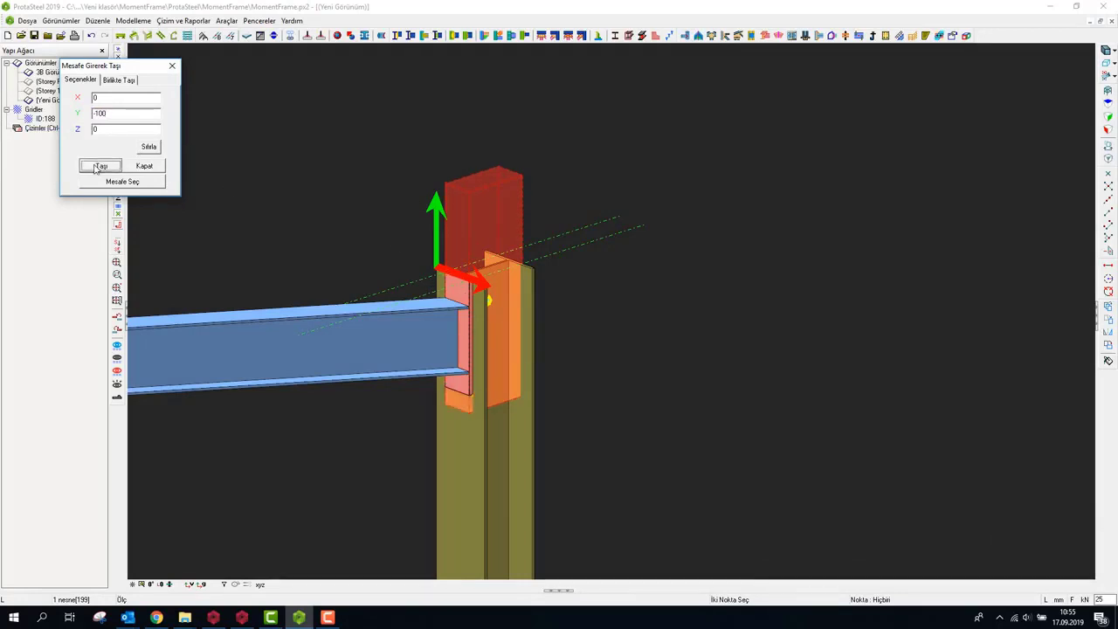
{"action": "left_click", "coordinate": [97, 168]}
{"action": "left_click", "coordinate": [97, 167]}
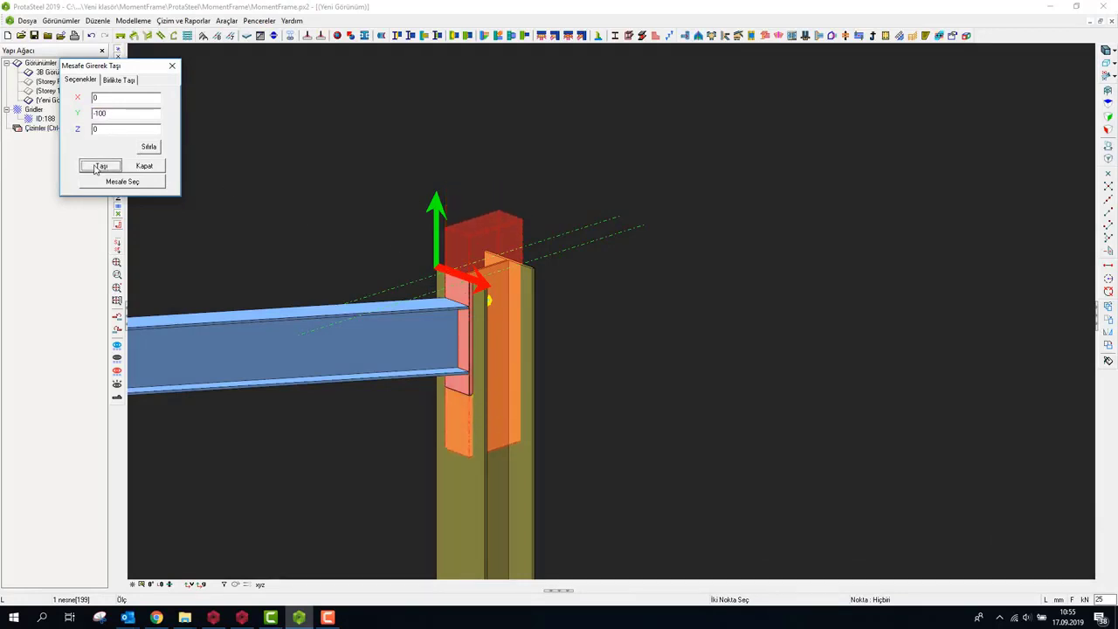
{"action": "left_click", "coordinate": [158, 166]}
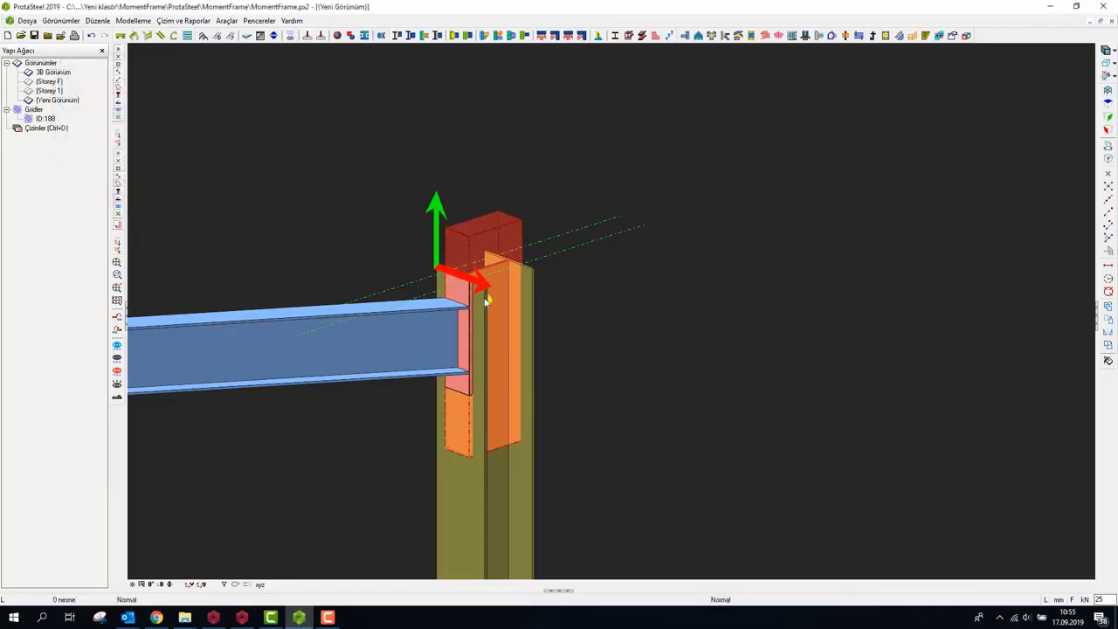
{"action": "scroll", "coordinate": [487, 300], "scroll_direction": "up", "scroll_amount": 1}
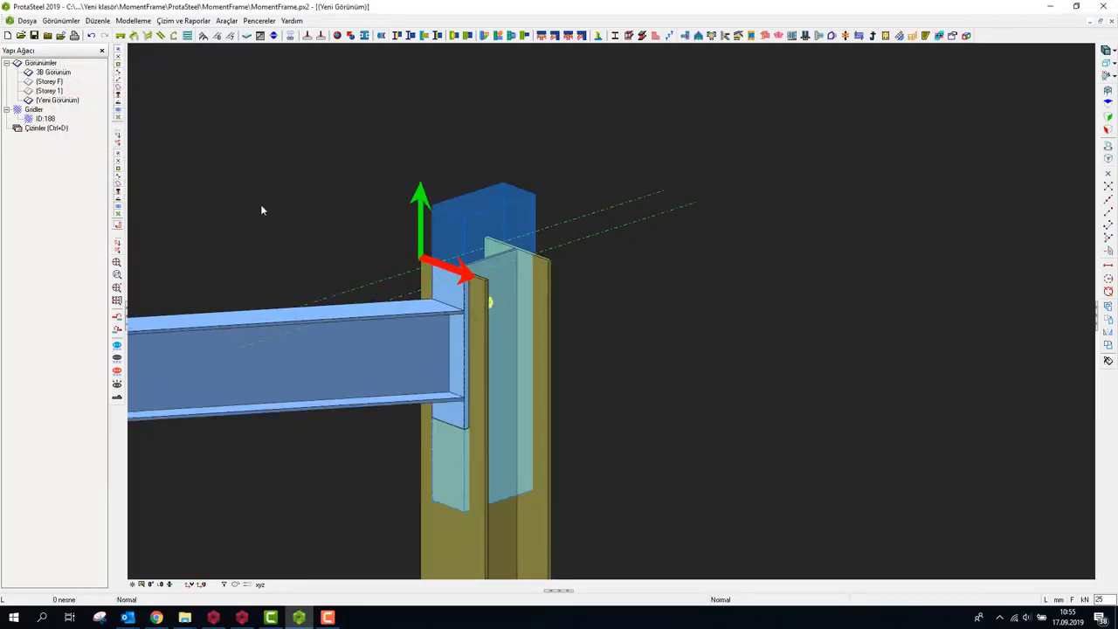
Step: Delete both dashed helper lines and return to the Yeni Görünüm 2D elevation
{"action": "left_click_drag", "start_coordinate": [667, 190], "coordinate": [629, 250]}
{"action": "key", "text": "Delete"}
{"action": "left_click", "coordinate": [515, 340]}
{"action": "double_click", "coordinate": [55, 101]}
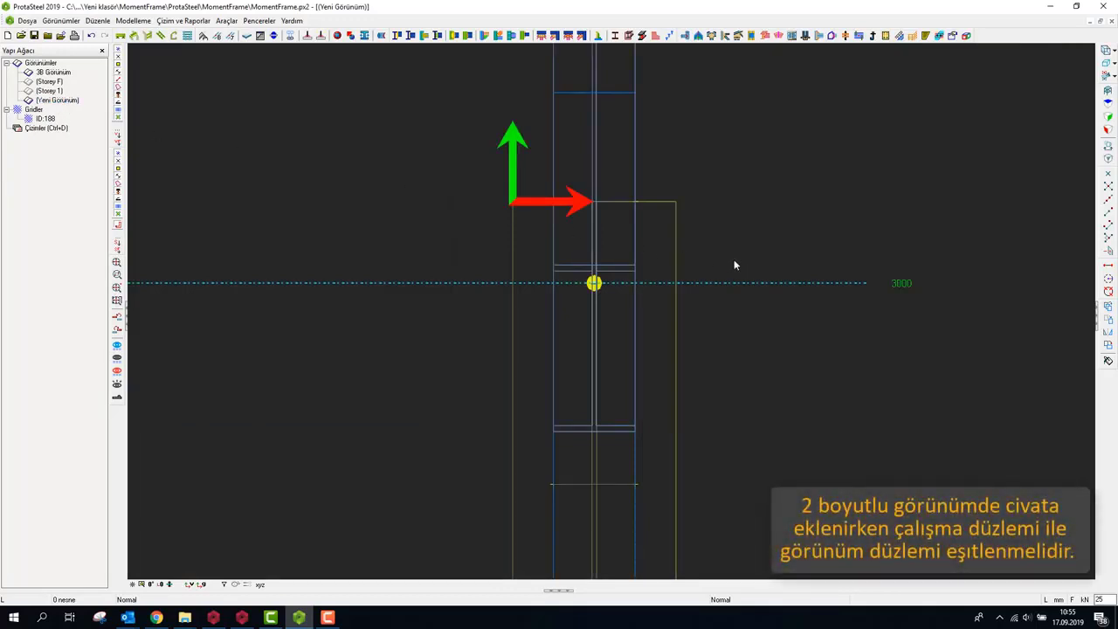
{"action": "middle_click_drag", "start_coordinate": [734, 263], "coordinate": [648, 211]}
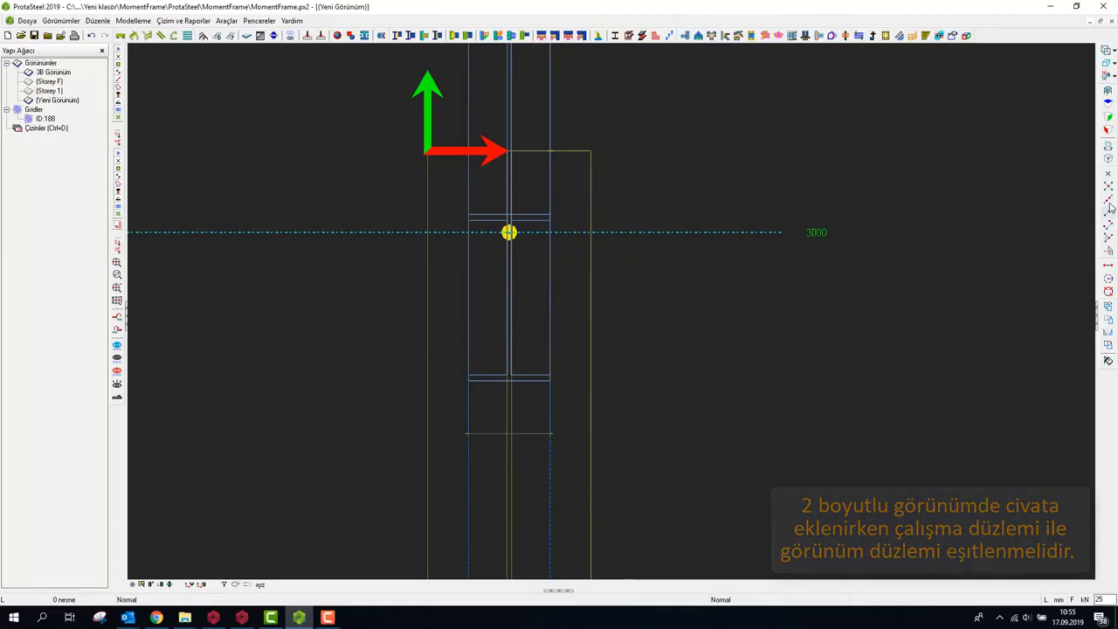
Step: Add a two-bolt group along X near the top of the end plate, bolting the column and plate
{"action": "left_click", "coordinate": [288, 35]}
{"action": "left_click", "coordinate": [591, 367]}
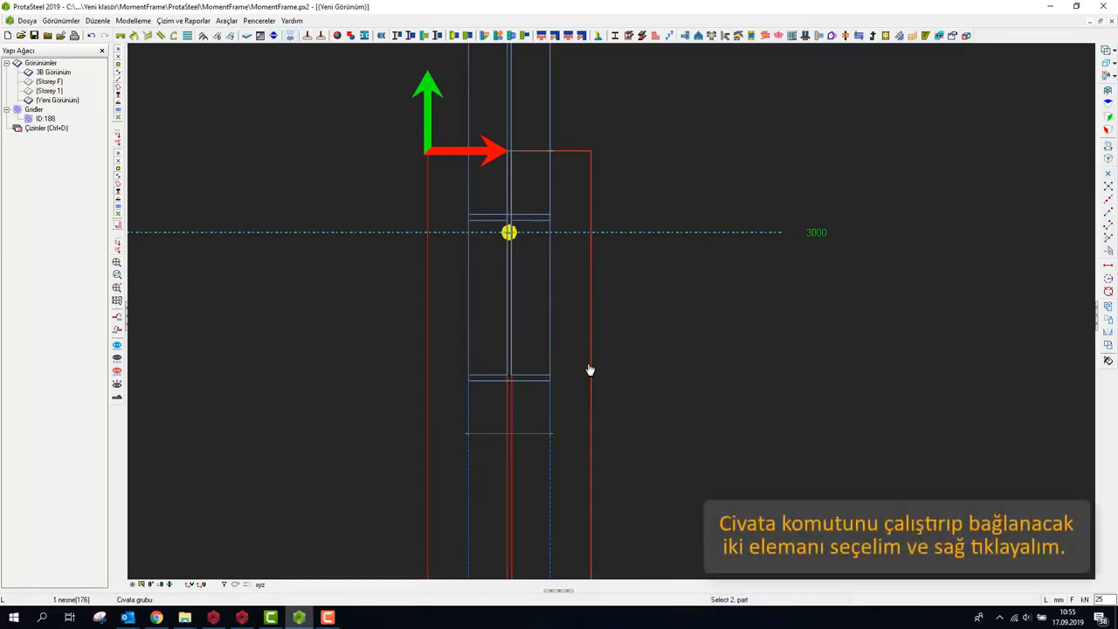
{"action": "scroll", "coordinate": [549, 446], "scroll_direction": "up", "scroll_amount": 2}
{"action": "left_click", "coordinate": [530, 431]}
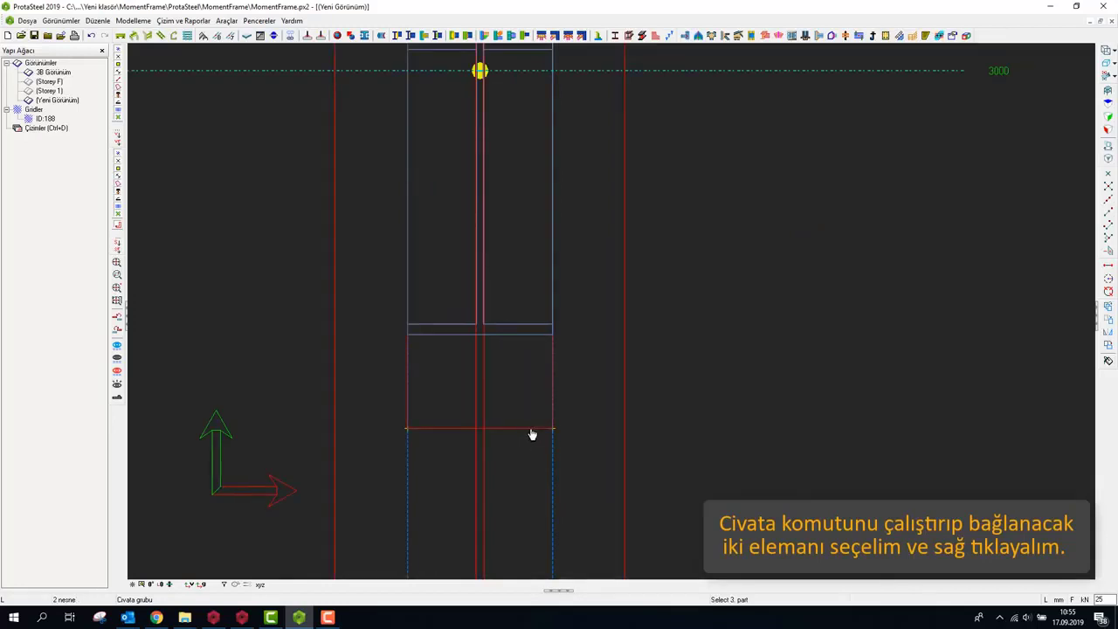
{"action": "scroll", "coordinate": [531, 433], "scroll_direction": "down", "scroll_amount": 2}
{"action": "right_click", "coordinate": [534, 163]}
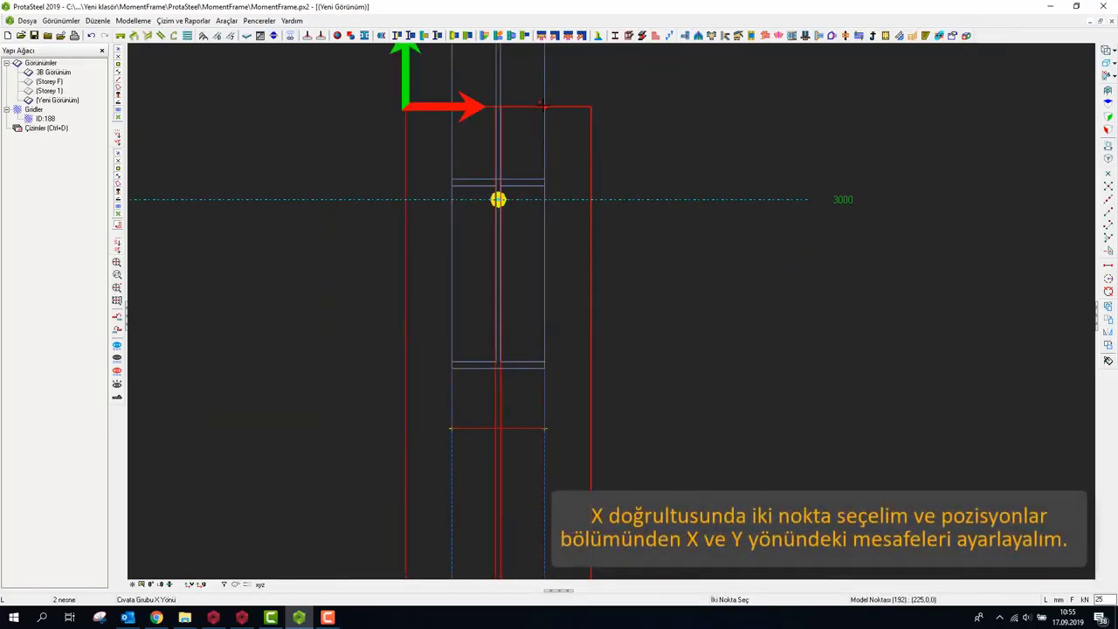
{"action": "left_click", "coordinate": [448, 107]}
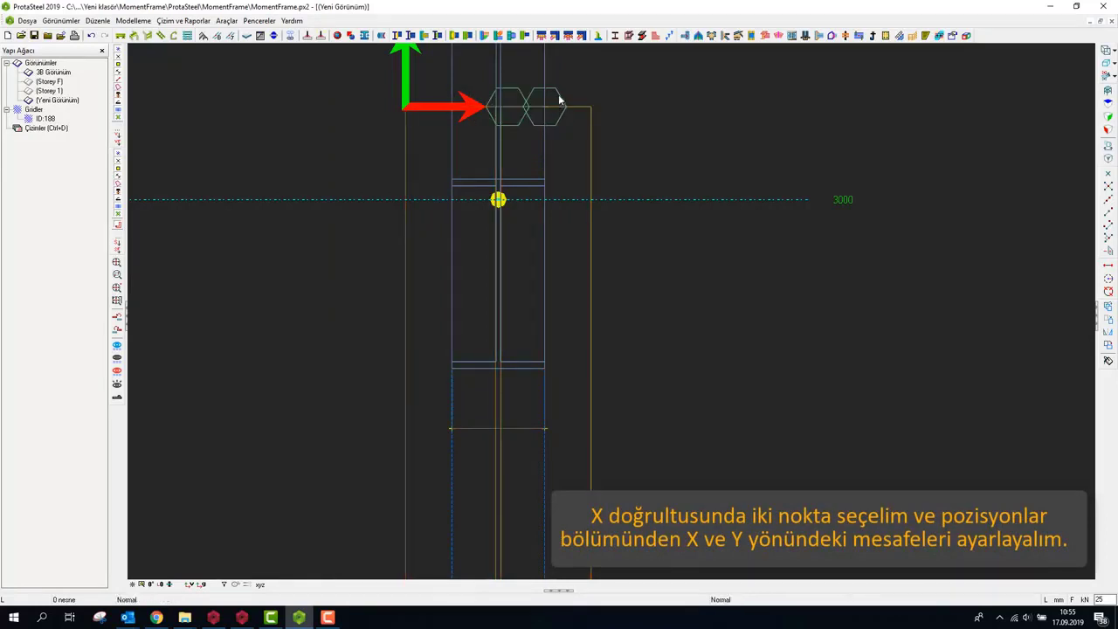
{"action": "middle_click_drag", "start_coordinate": [559, 101], "coordinate": [559, 158]}
{"action": "double_click", "coordinate": [559, 154]}
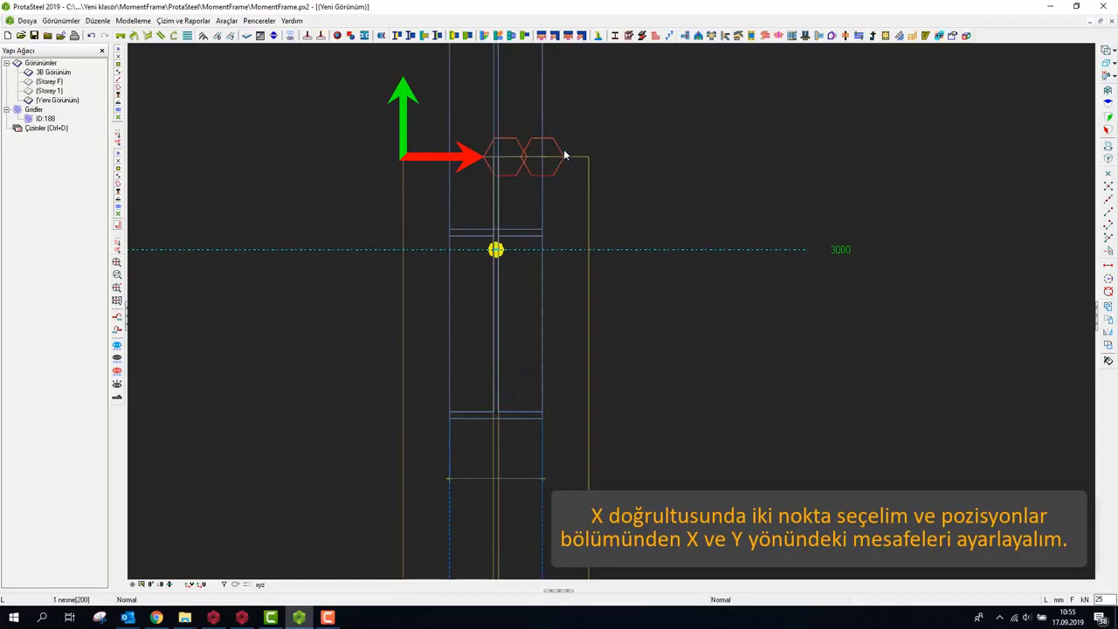
{"action": "left_click_drag", "start_coordinate": [559, 179], "coordinate": [749, 145]}
{"action": "left_click", "coordinate": [736, 154]}
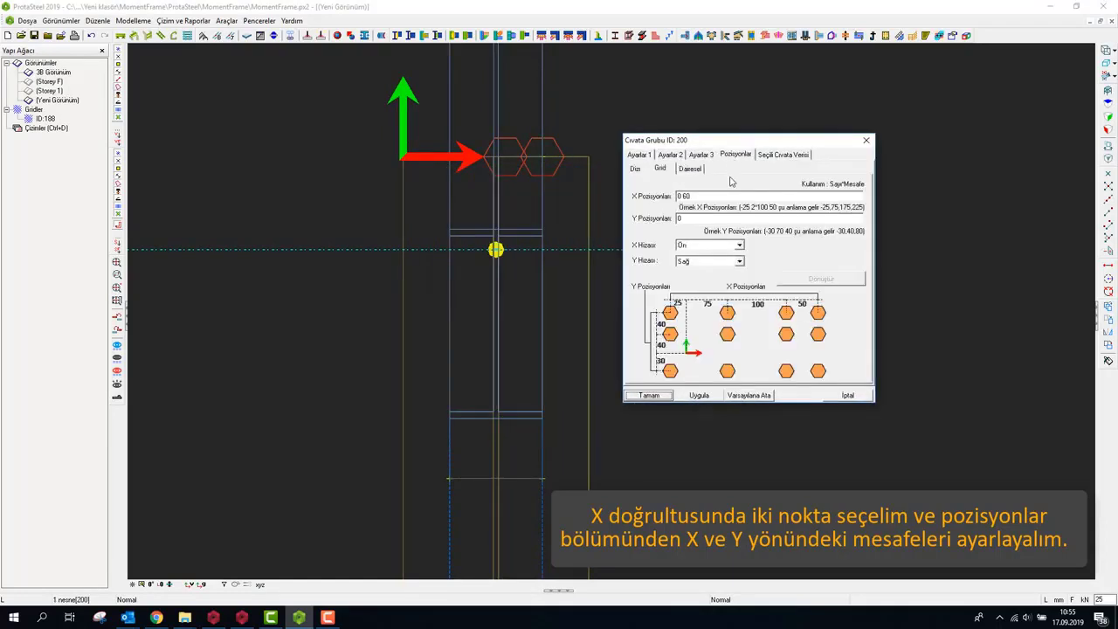
{"action": "type", "text": "30 5"}
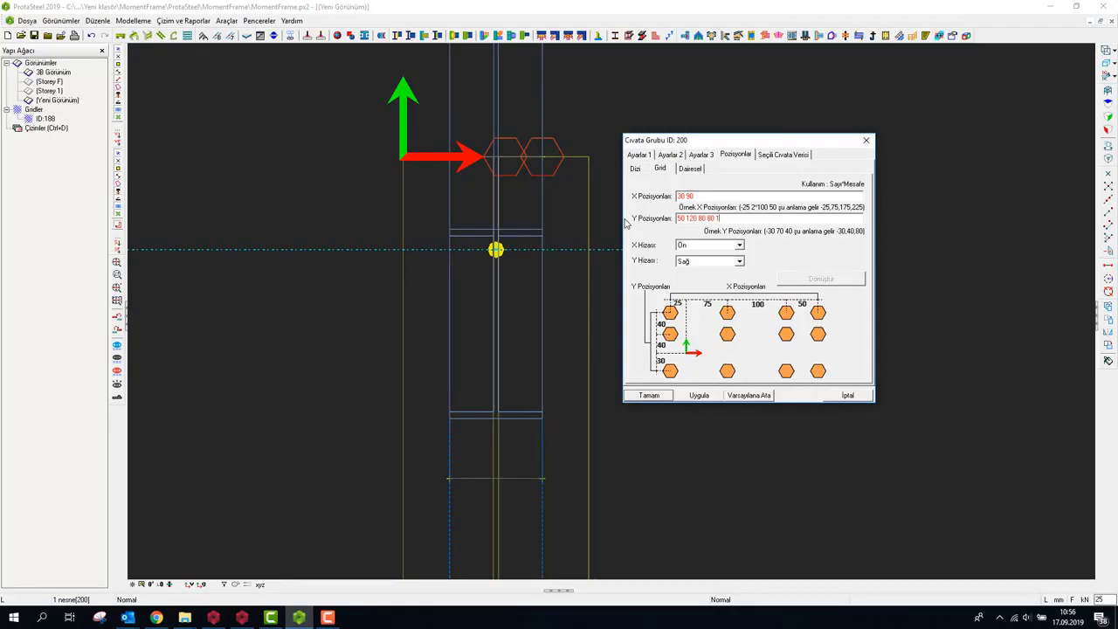
{"action": "left_click", "coordinate": [712, 395]}
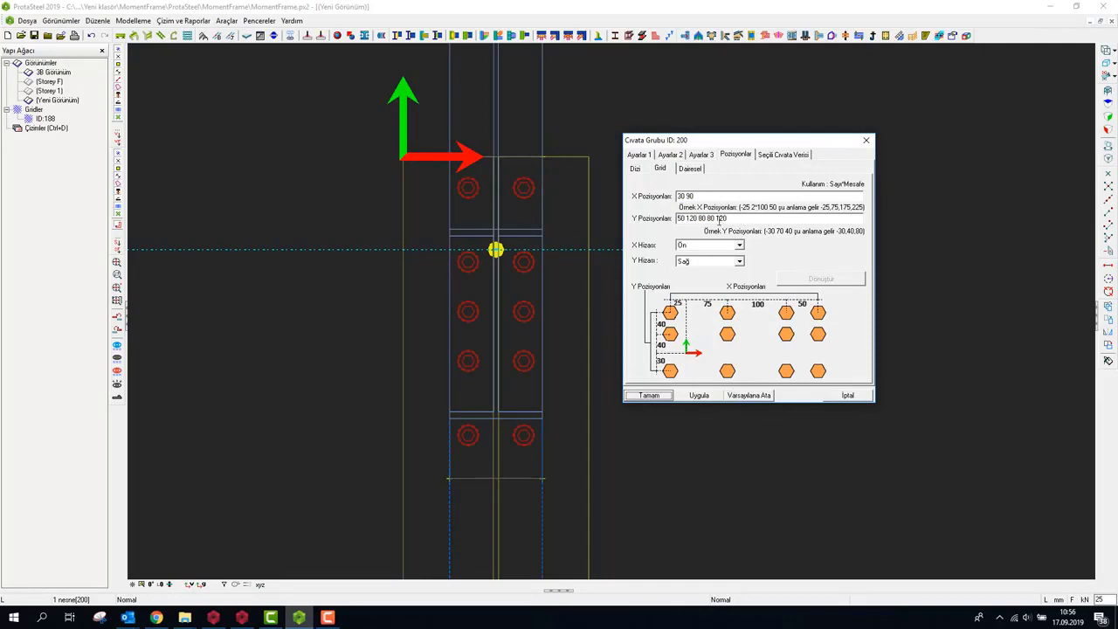
{"action": "left_click_drag", "start_coordinate": [720, 221], "coordinate": [760, 220]}
{"action": "type", "text": "5"}
{"action": "left_click", "coordinate": [699, 396]}
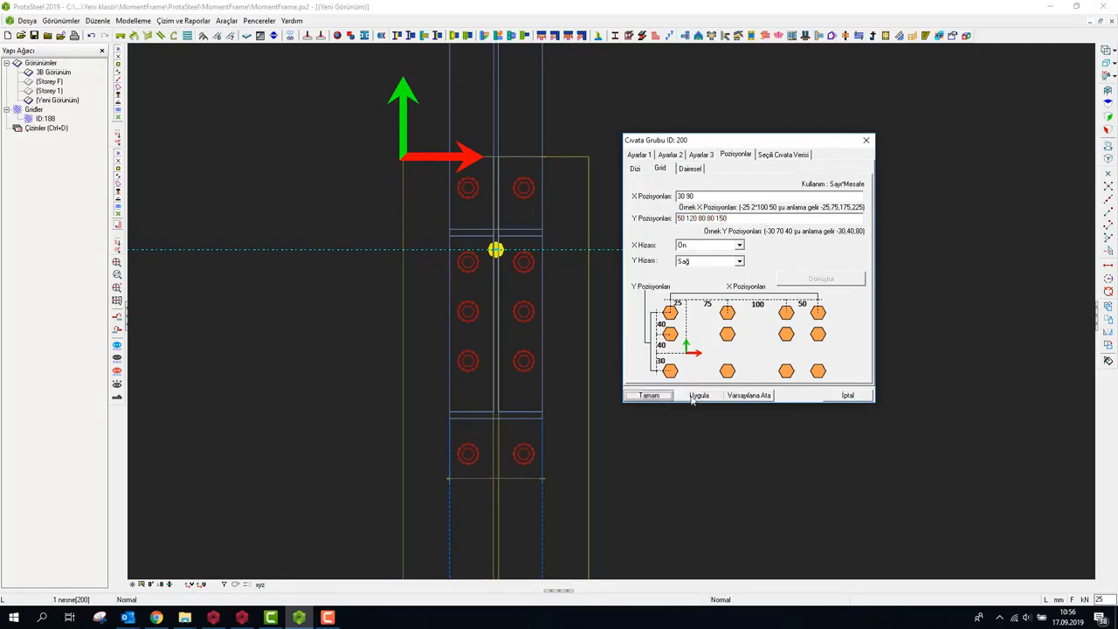
{"action": "left_click", "coordinate": [649, 395]}
{"action": "double_click", "coordinate": [52, 72]}
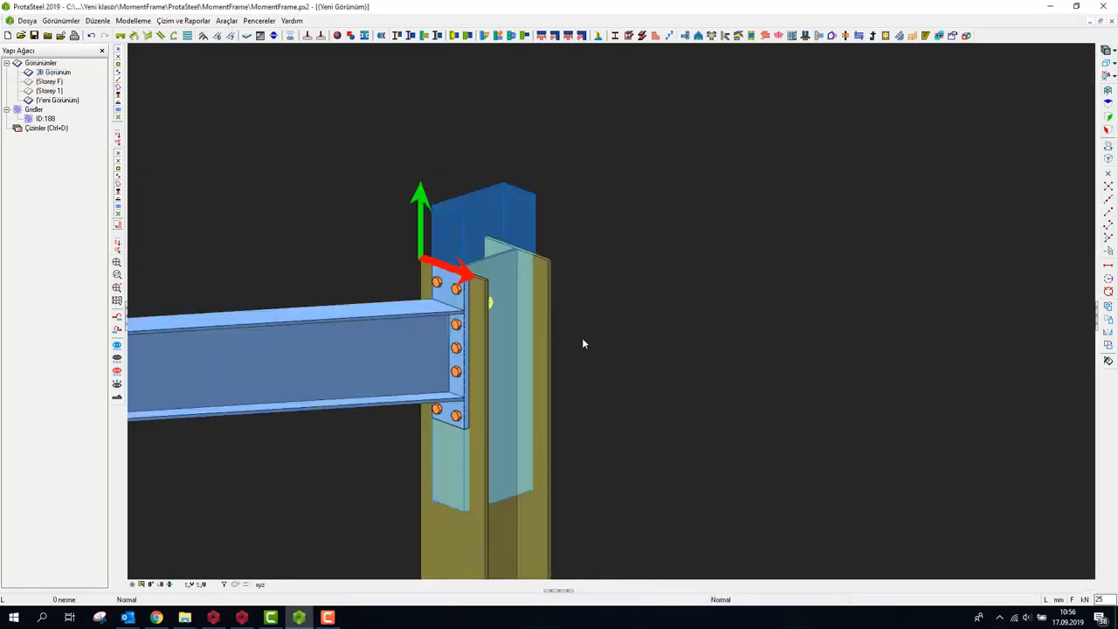
Step: Weld the beam web edge to the end plate with a Kaynak weld, then open its properties
{"action": "middle_click_drag", "start_coordinate": [576, 337], "coordinate": [524, 393]}
{"action": "scroll", "coordinate": [589, 355], "scroll_direction": "up", "scroll_amount": 5}
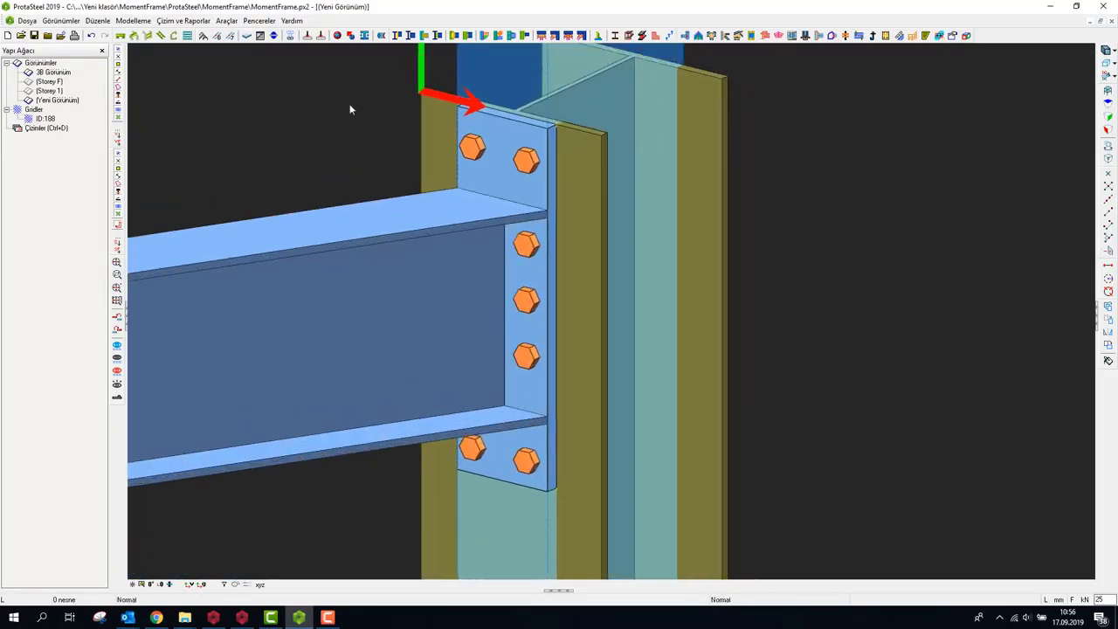
{"action": "left_click", "coordinate": [308, 37]}
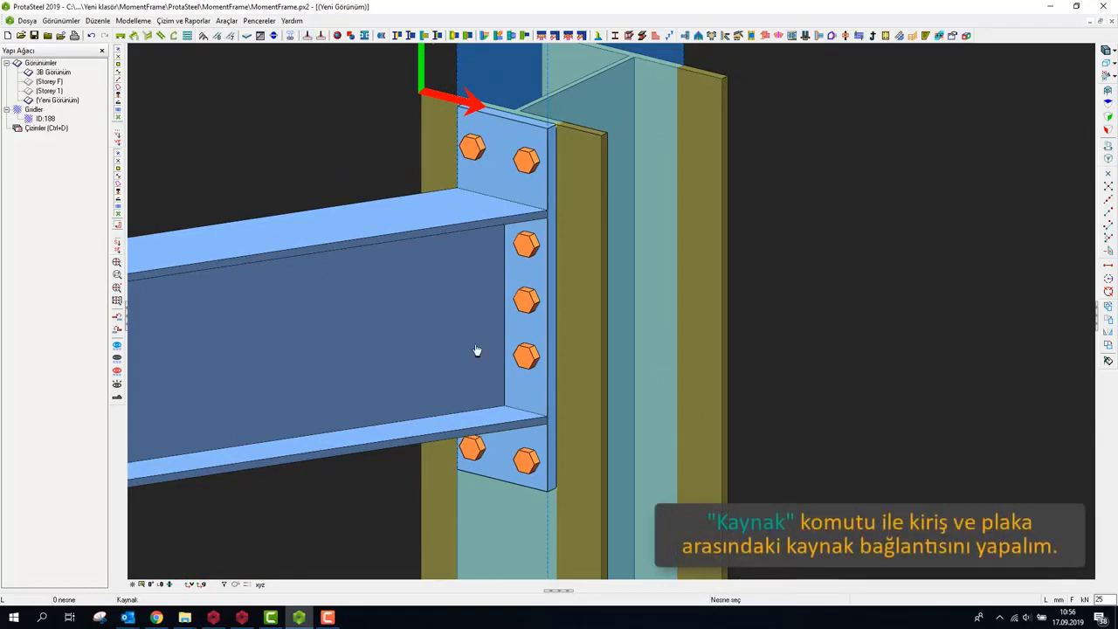
{"action": "left_click", "coordinate": [505, 316]}
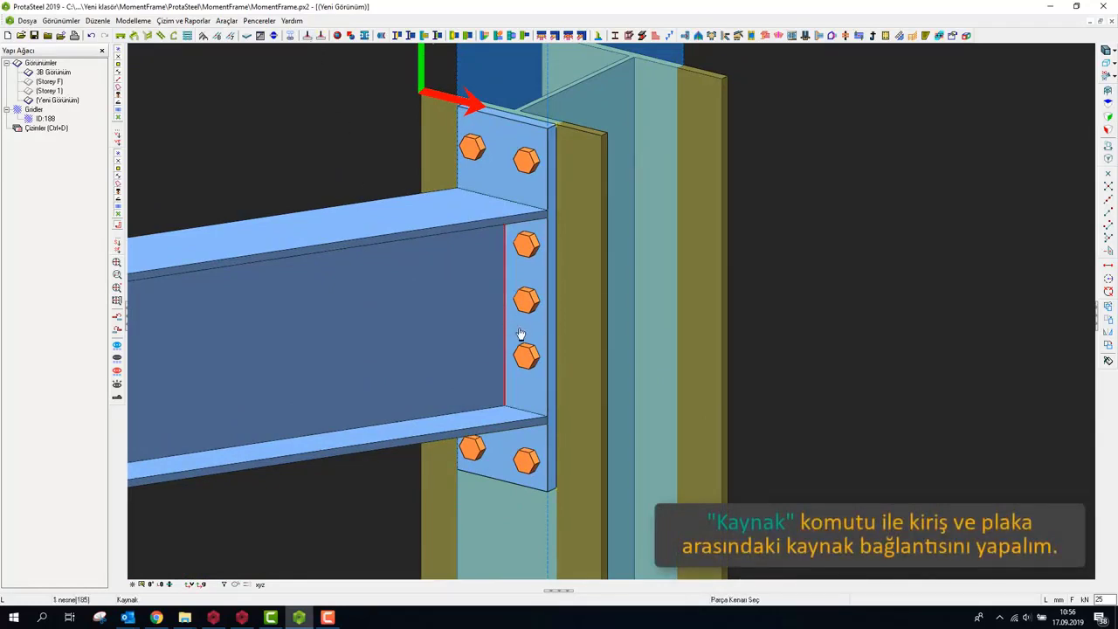
{"action": "left_click", "coordinate": [528, 335]}
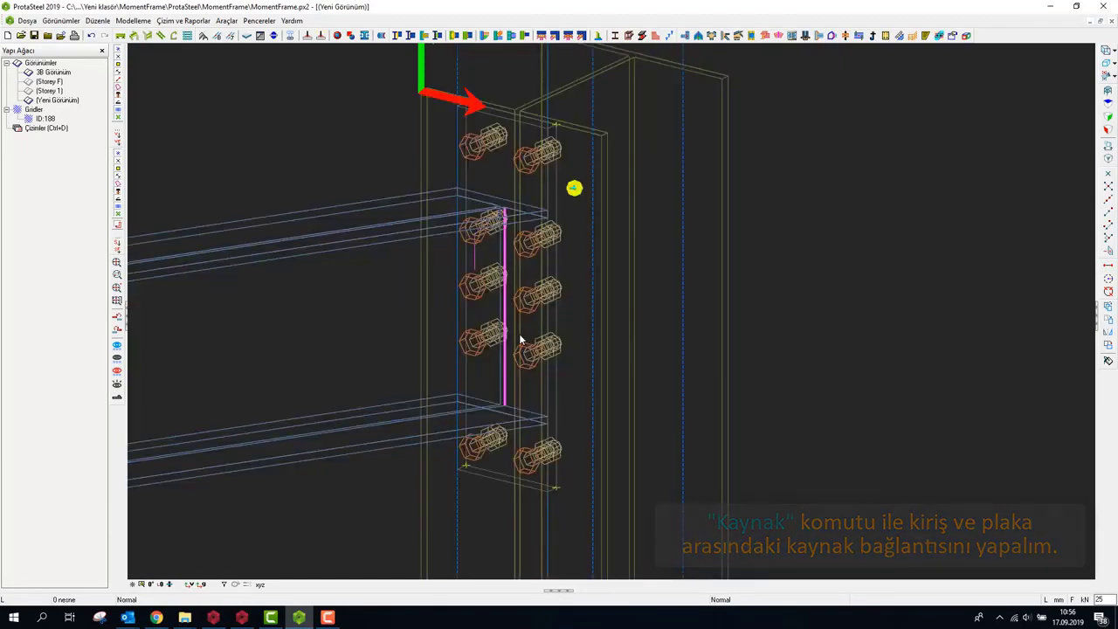
{"action": "left_click", "coordinate": [511, 338]}
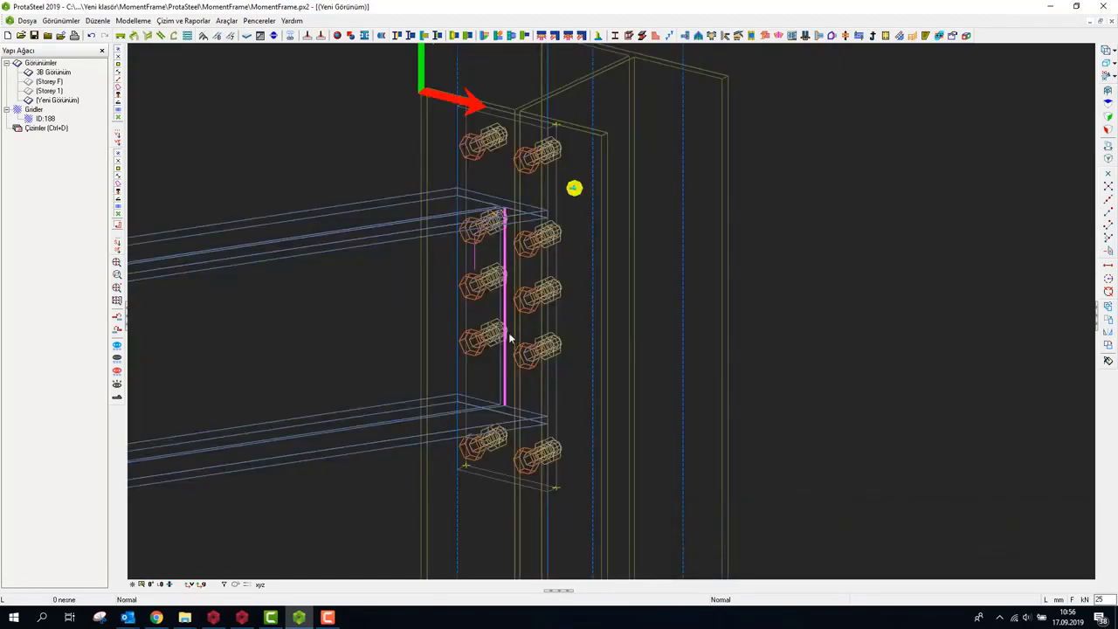
{"action": "scroll", "coordinate": [506, 308], "scroll_direction": "up", "scroll_amount": 2}
{"action": "left_click", "coordinate": [504, 314]}
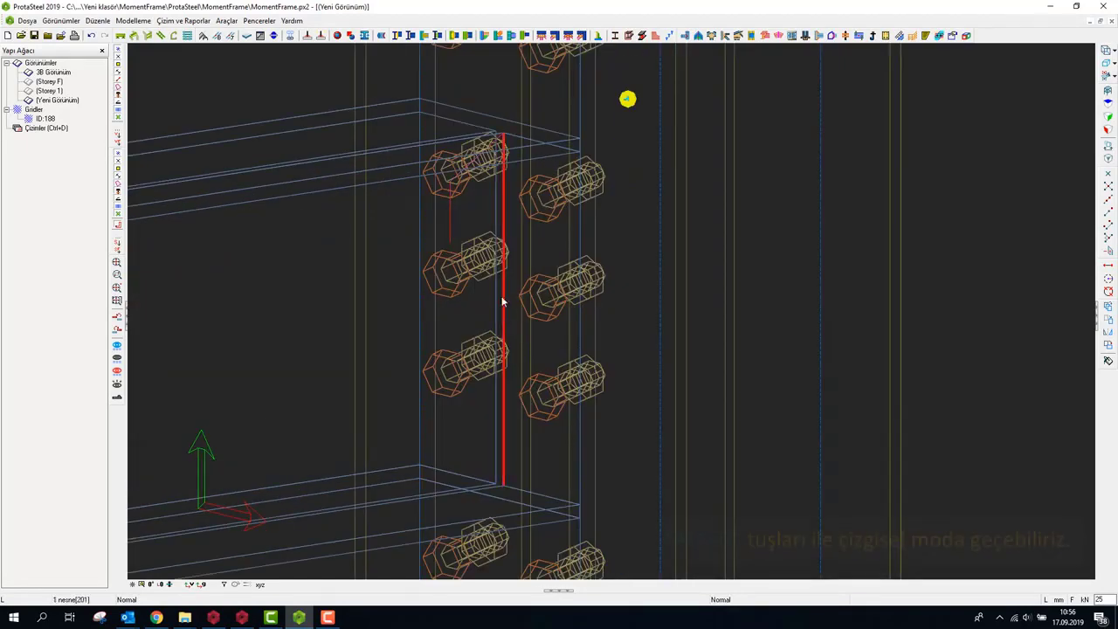
{"action": "double_click", "coordinate": [503, 456]}
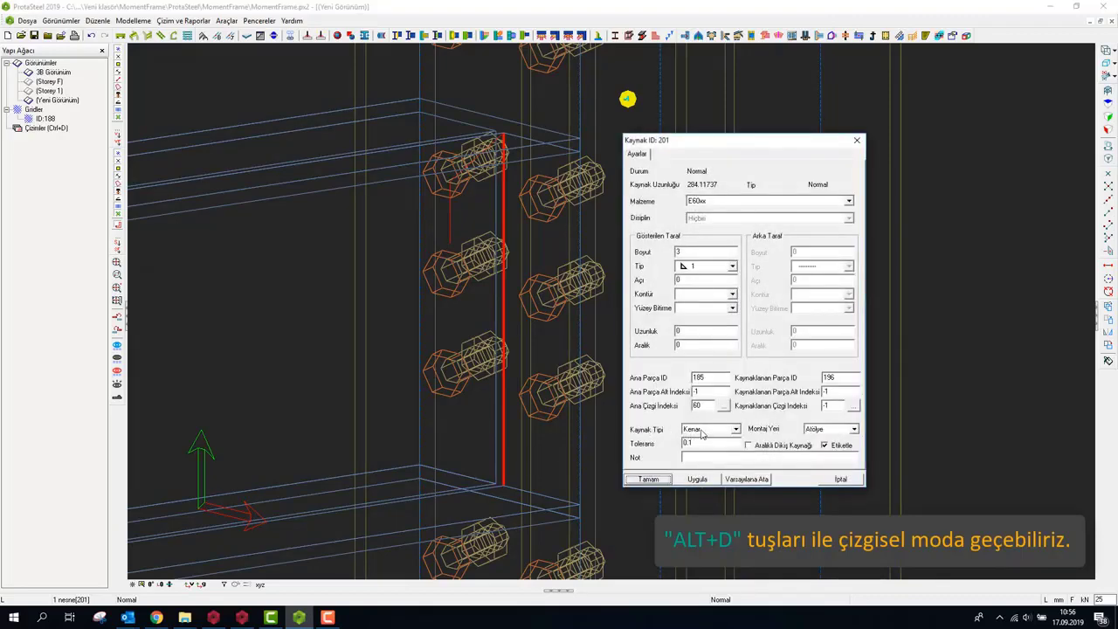
Step: Make weld 201 an all-around (Çepeçevre) shop weld (Atölye)
{"action": "left_click", "coordinate": [701, 431]}
{"action": "left_click", "coordinate": [708, 455]}
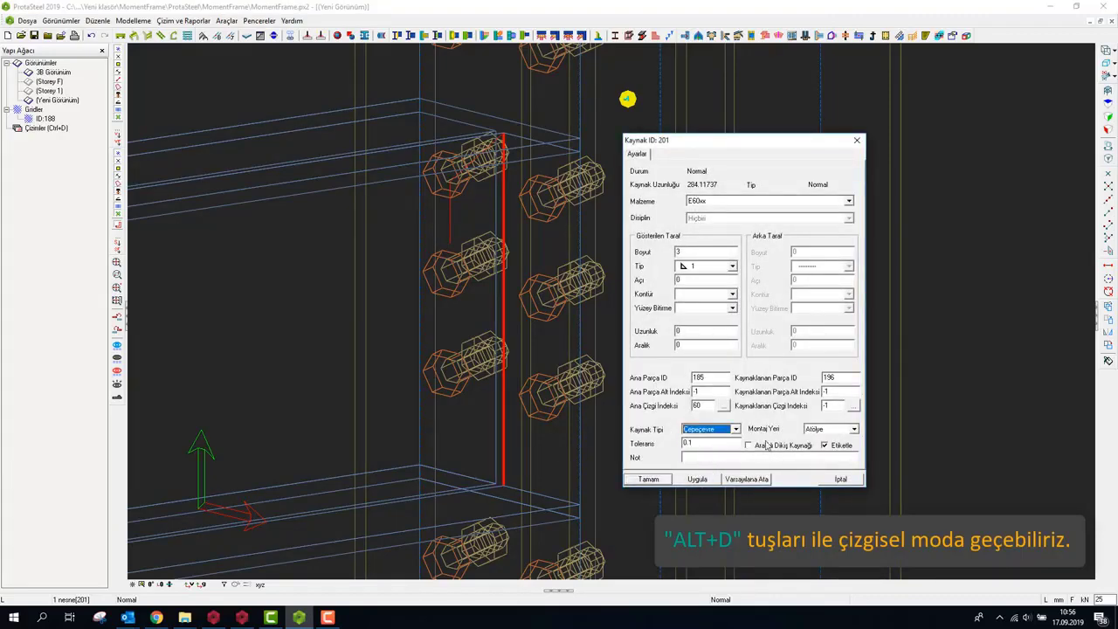
{"action": "left_click", "coordinate": [826, 430]}
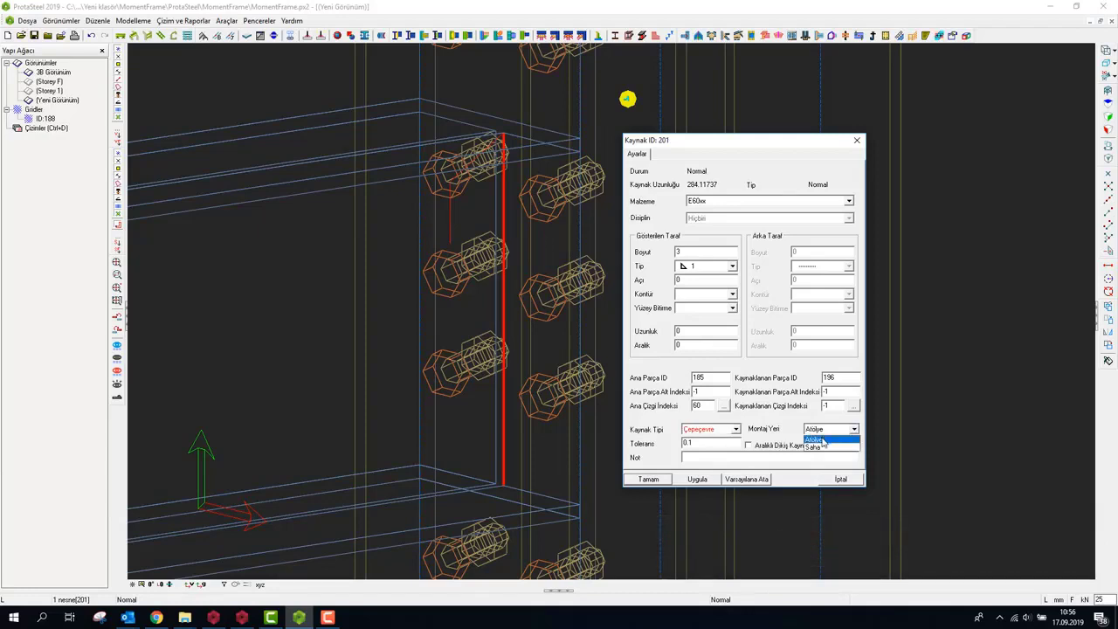
{"action": "left_click", "coordinate": [822, 440]}
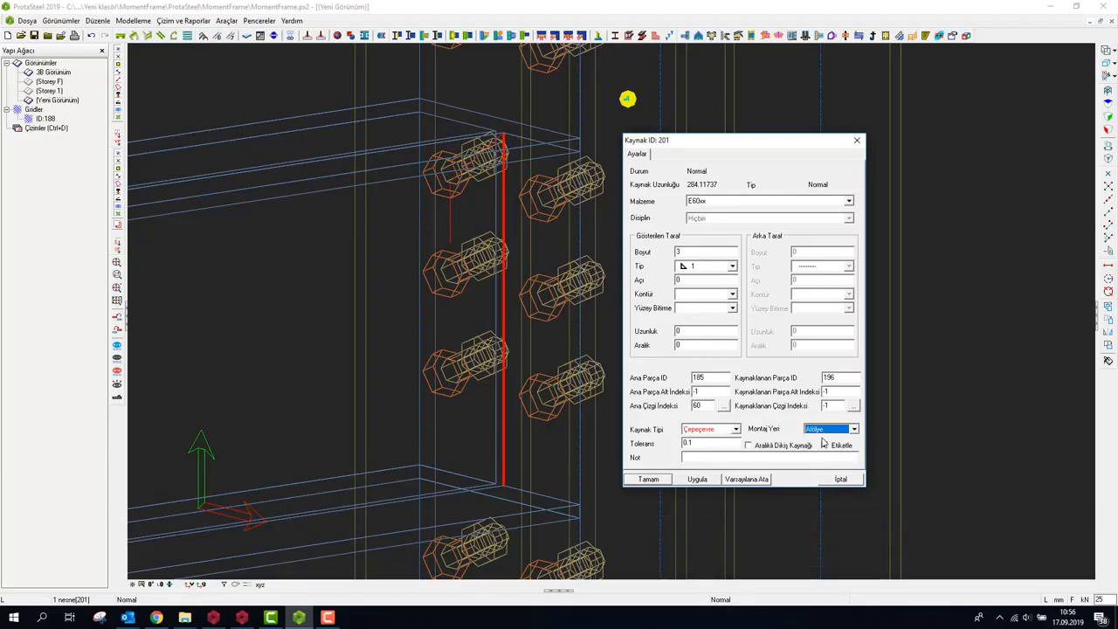
{"action": "left_click", "coordinate": [690, 481]}
{"action": "left_click", "coordinate": [648, 480]}
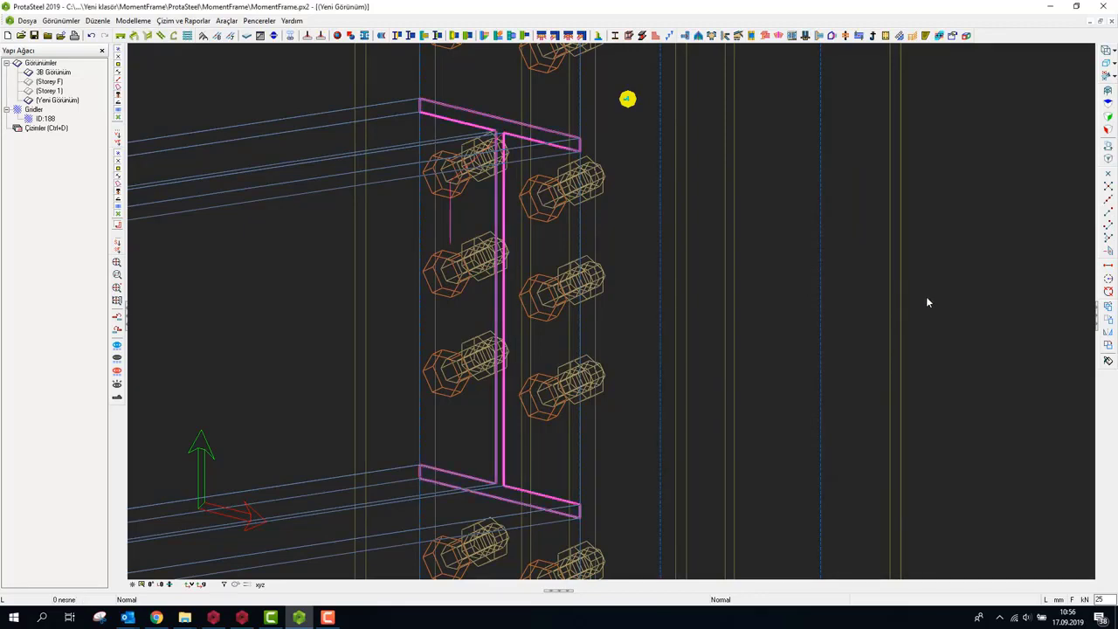
Step: Return to shaded view centred on the connection and launch the Berkitme stiffener macro
{"action": "key", "text": "F6"}
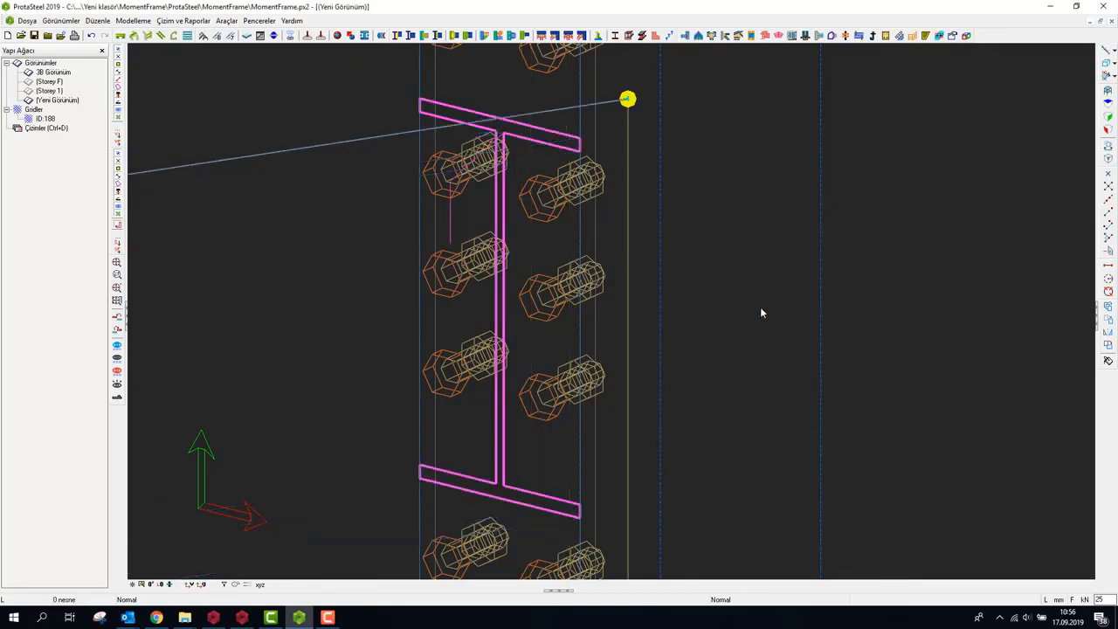
{"action": "scroll", "coordinate": [760, 313], "scroll_direction": "down", "scroll_amount": 6}
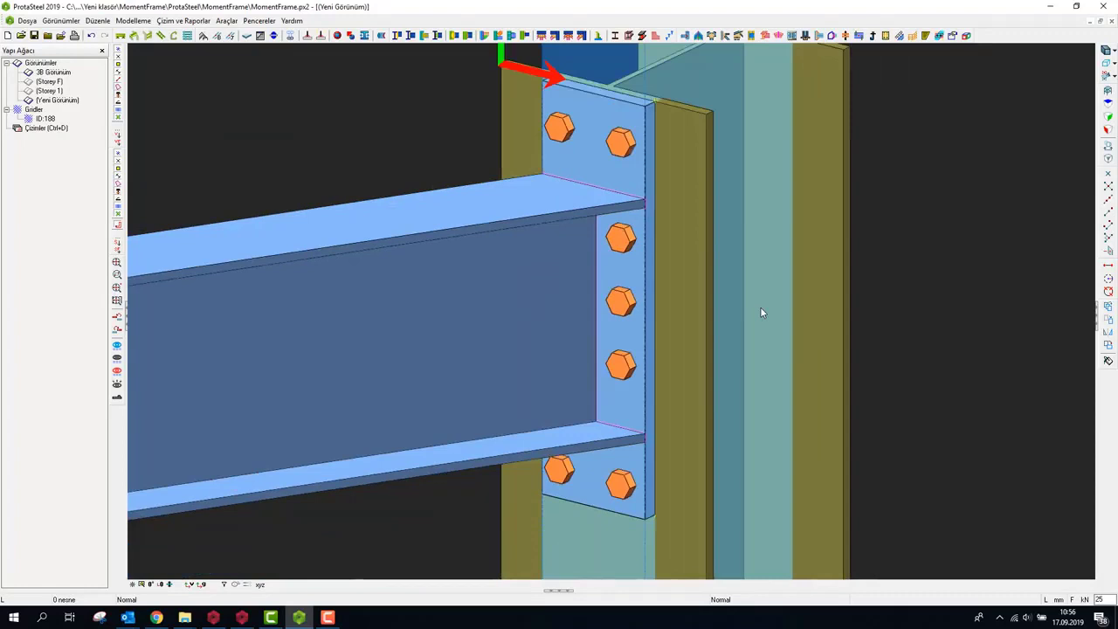
{"action": "middle_click_drag", "start_coordinate": [795, 327], "coordinate": [634, 308]}
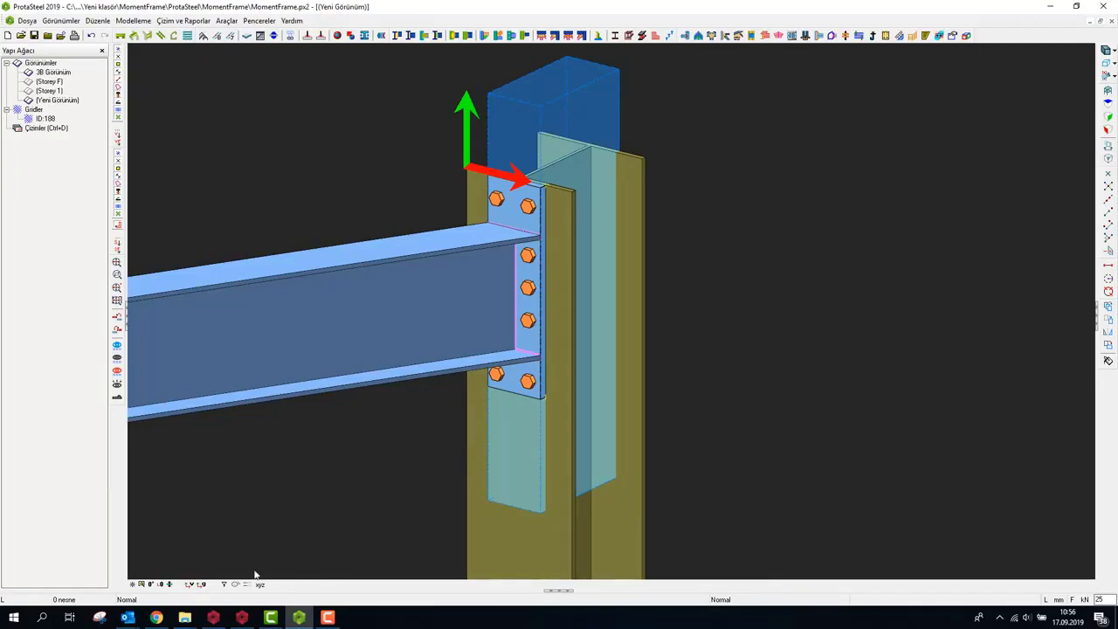
{"action": "left_click", "coordinate": [202, 583]}
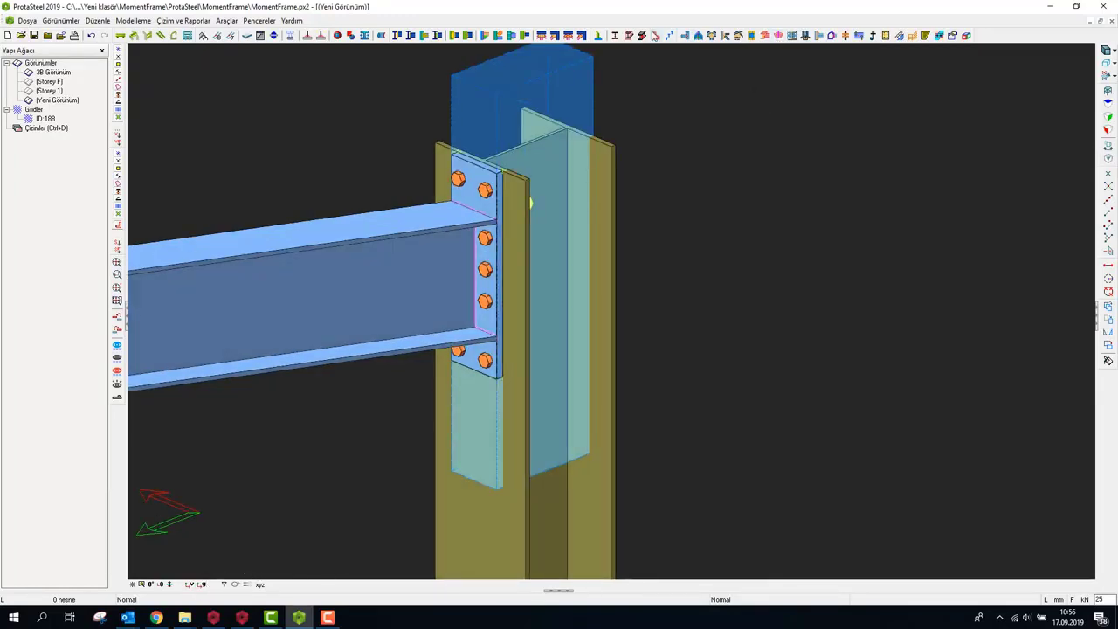
{"action": "left_click", "coordinate": [641, 36]}
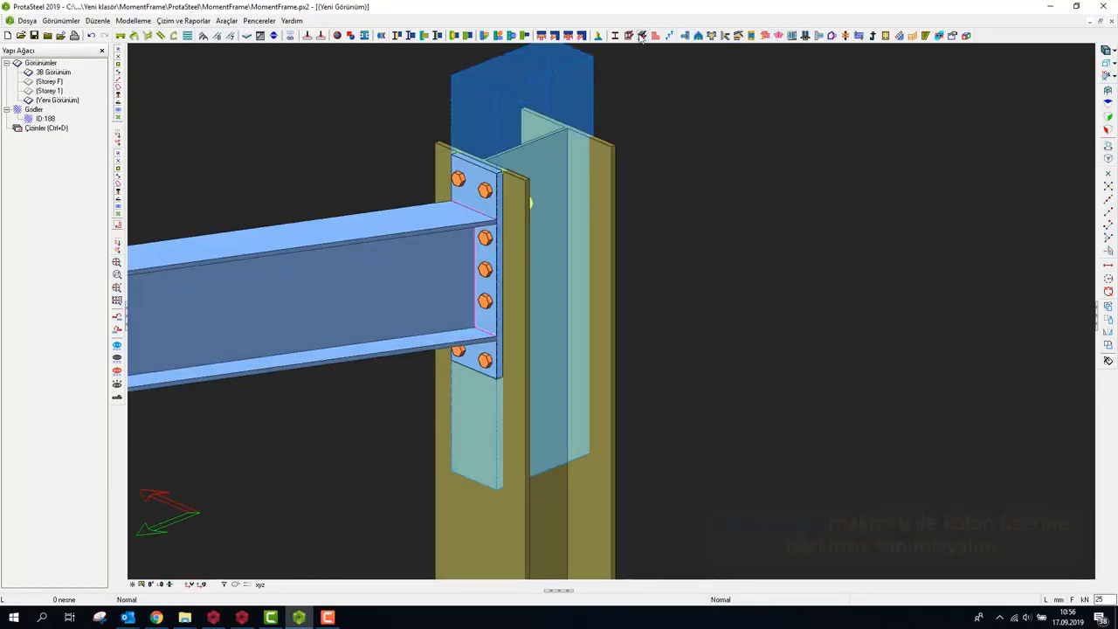
Step: Place column stiffeners at the beam's top and bottom flange levels
{"action": "left_click", "coordinate": [570, 505]}
{"action": "scroll", "coordinate": [505, 224], "scroll_direction": "up", "scroll_amount": 2}
{"action": "scroll", "coordinate": [506, 223], "scroll_direction": "up", "scroll_amount": 3}
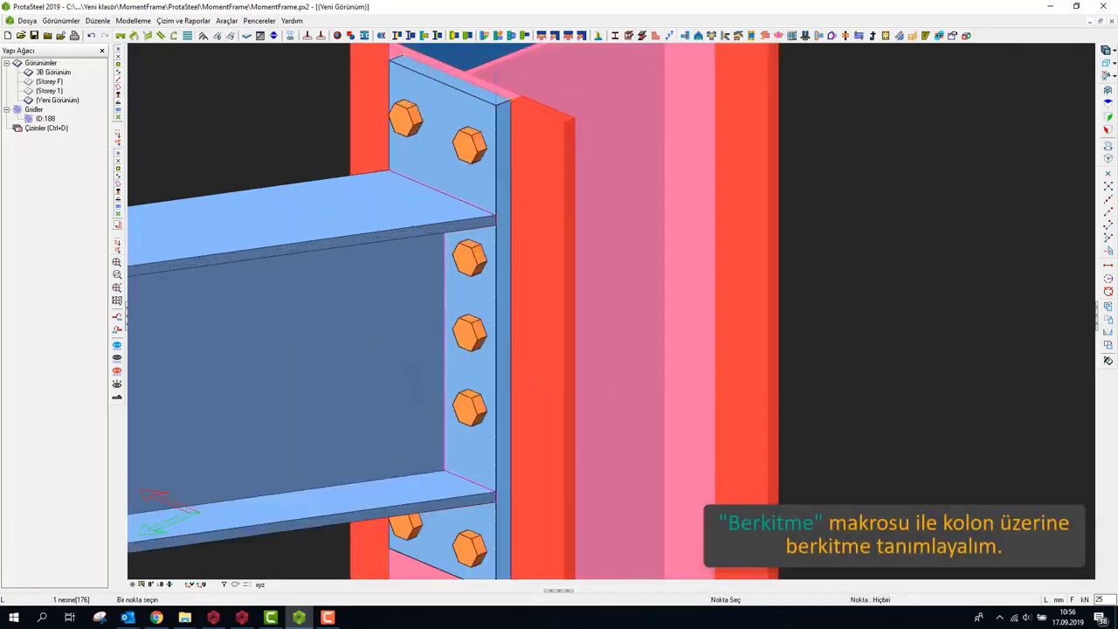
{"action": "left_click", "coordinate": [494, 227]}
{"action": "scroll", "coordinate": [493, 227], "scroll_direction": "down", "scroll_amount": 5}
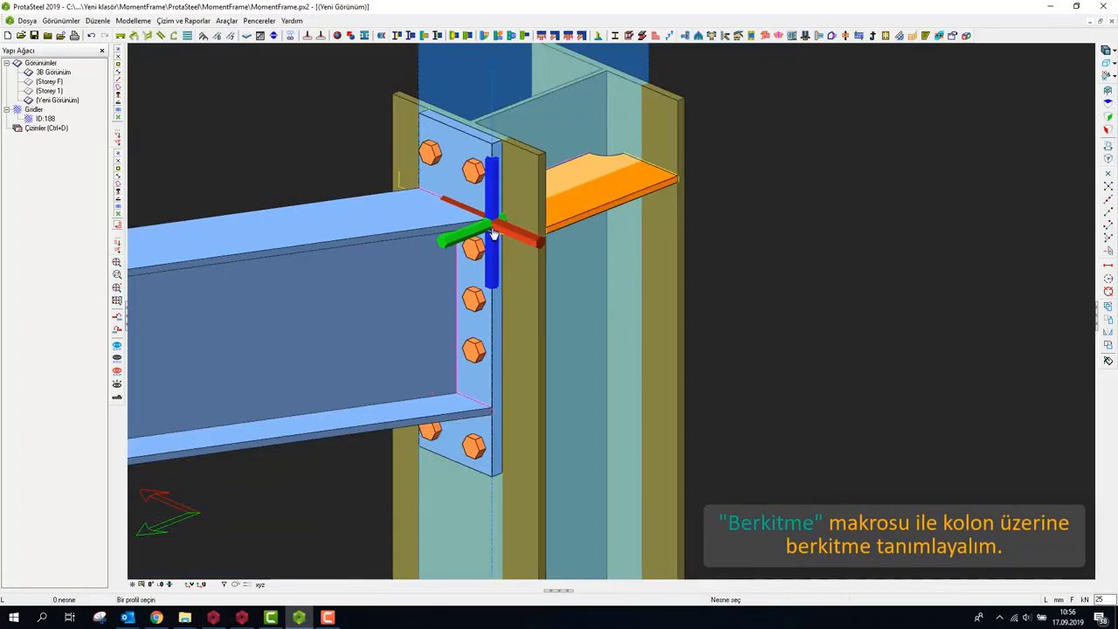
{"action": "left_click", "coordinate": [500, 388]}
{"action": "scroll", "coordinate": [500, 388], "scroll_direction": "up", "scroll_amount": 5}
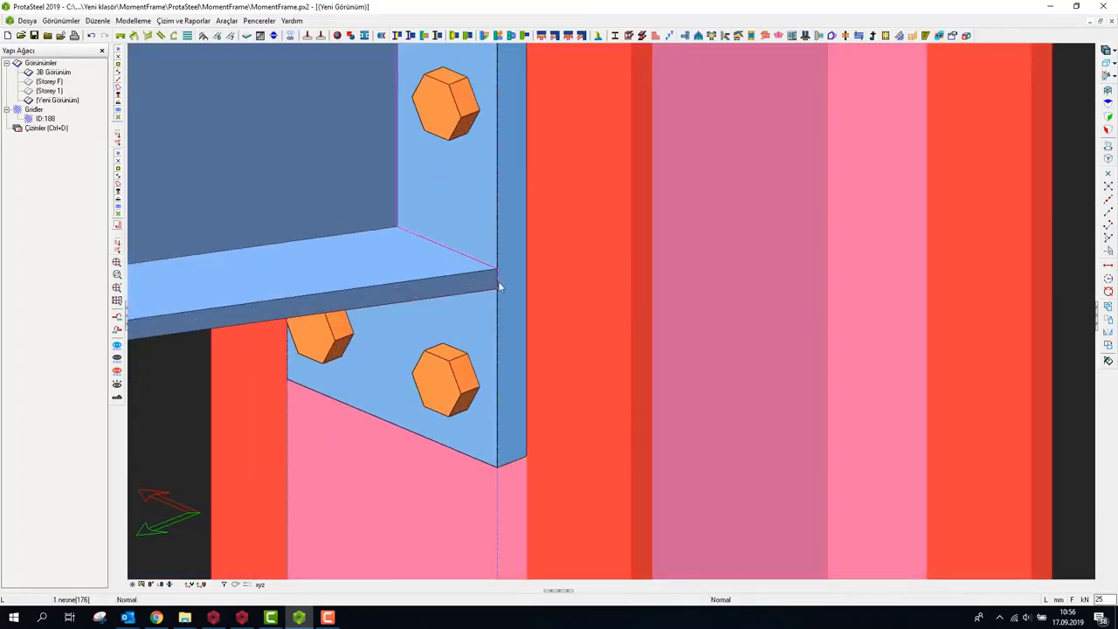
{"action": "left_click", "coordinate": [501, 274]}
{"action": "scroll", "coordinate": [588, 323], "scroll_direction": "down", "scroll_amount": 2}
{"action": "scroll", "coordinate": [588, 324], "scroll_direction": "down", "scroll_amount": 3}
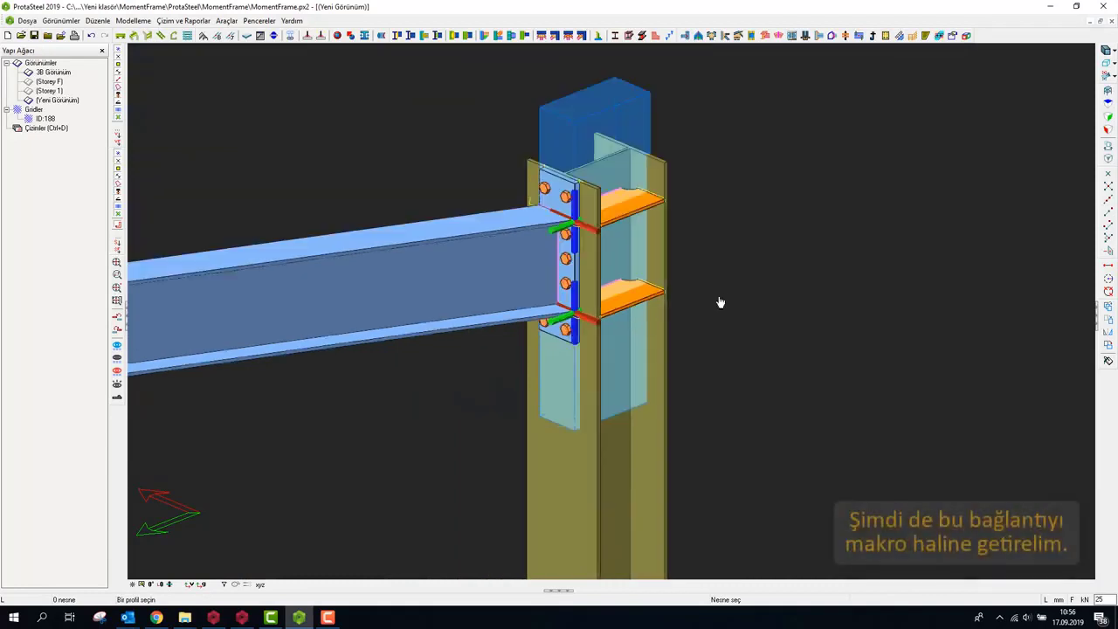
{"action": "middle_click_drag", "start_coordinate": [742, 270], "coordinate": [763, 290]}
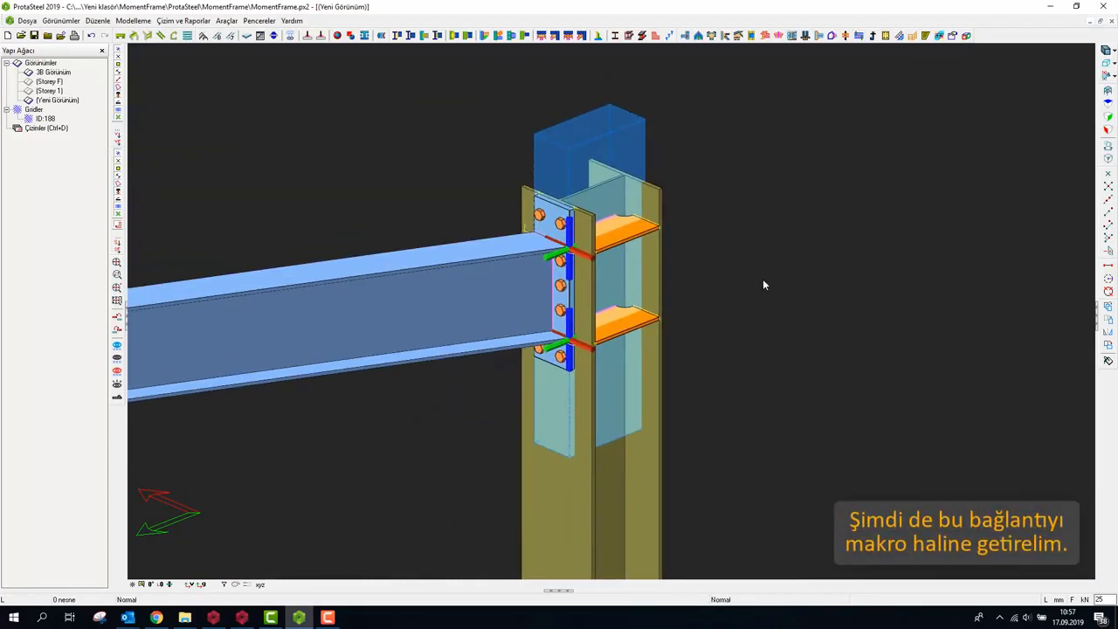
Step: Move the working-plane origin to the top of the end plate at the joint
{"action": "right_click", "coordinate": [755, 180]}
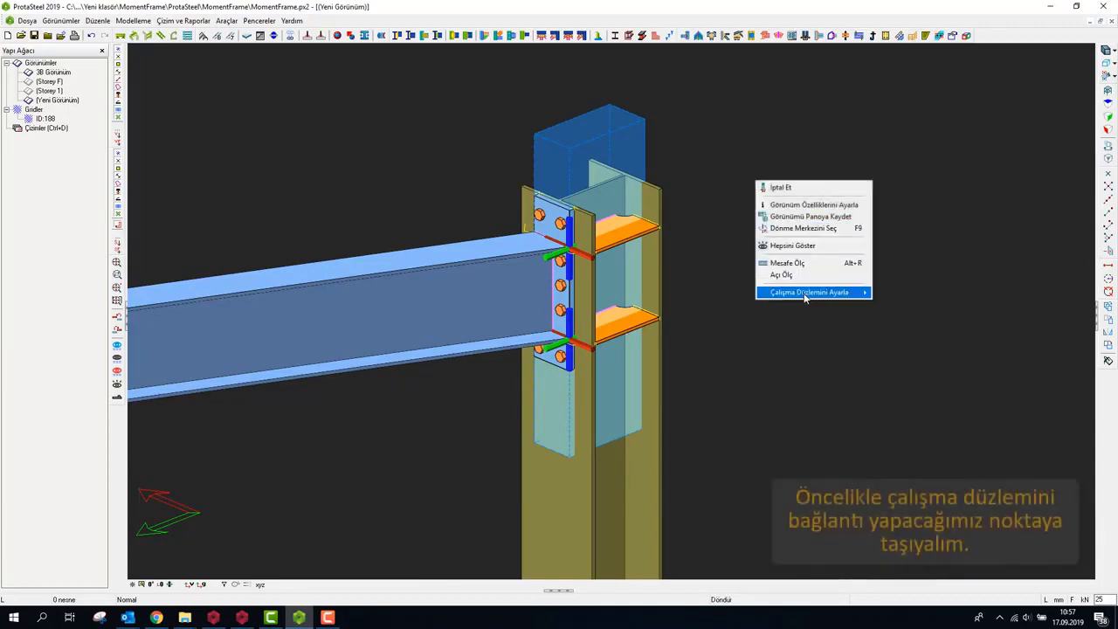
{"action": "mouse_move", "coordinate": [805, 298]}
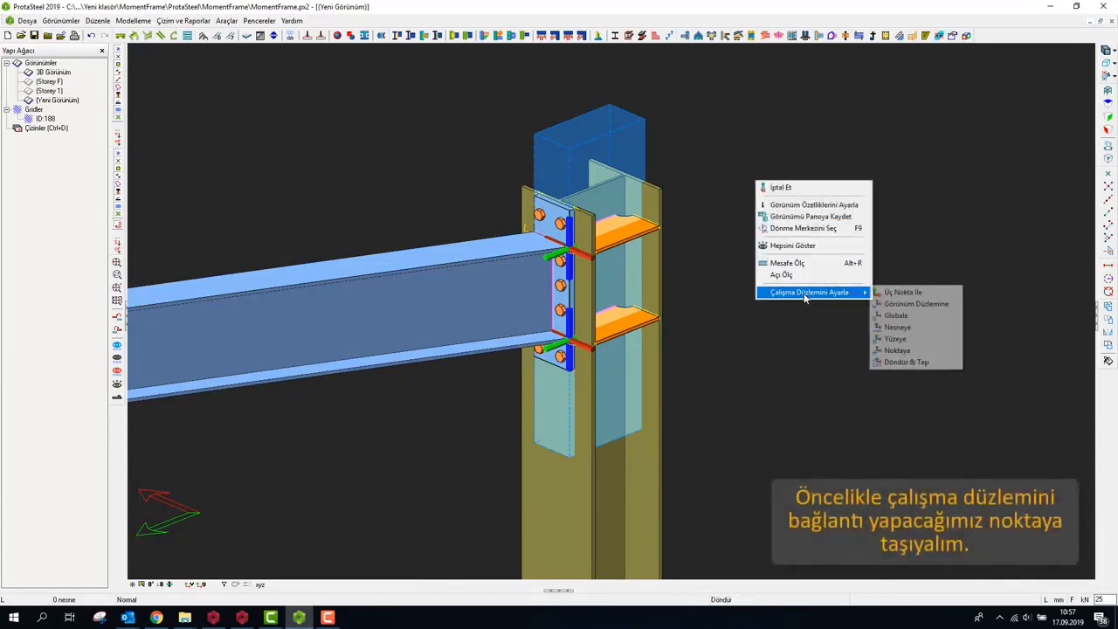
{"action": "left_click", "coordinate": [907, 352]}
{"action": "scroll", "coordinate": [555, 206], "scroll_direction": "up", "scroll_amount": 3}
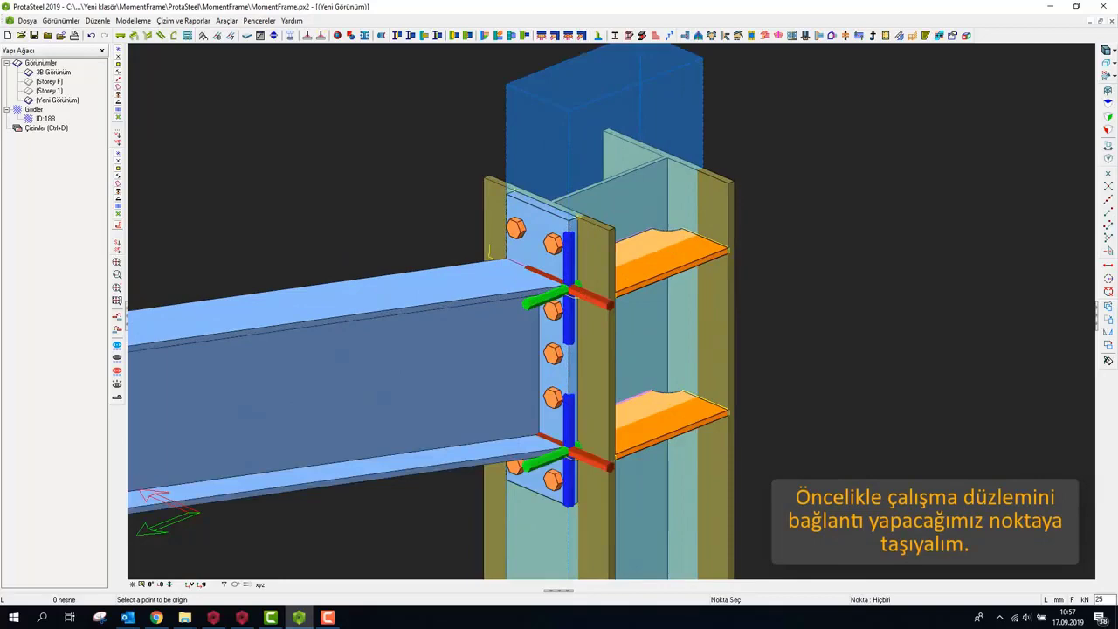
{"action": "scroll", "coordinate": [553, 203], "scroll_direction": "up", "scroll_amount": 2}
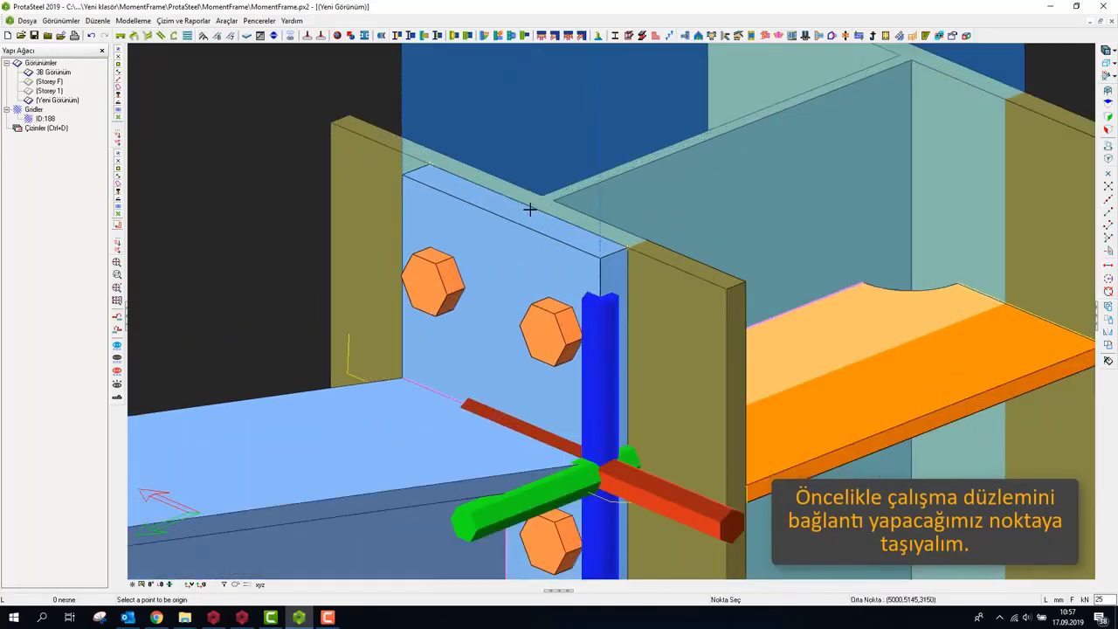
{"action": "left_click", "coordinate": [530, 204]}
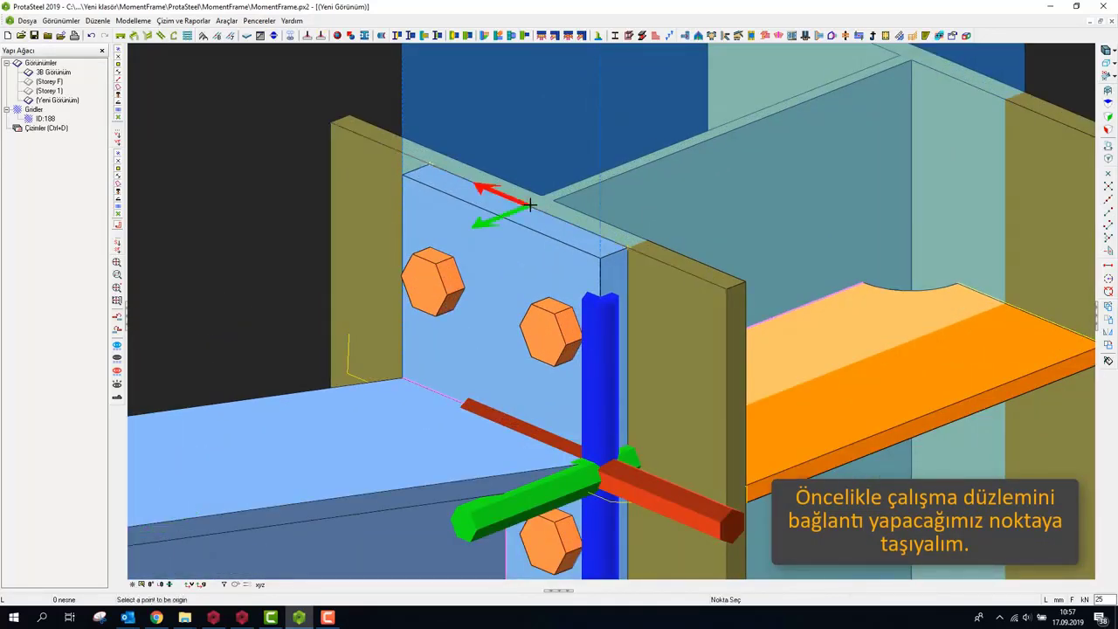
{"action": "scroll", "coordinate": [530, 205], "scroll_direction": "down", "scroll_amount": 5}
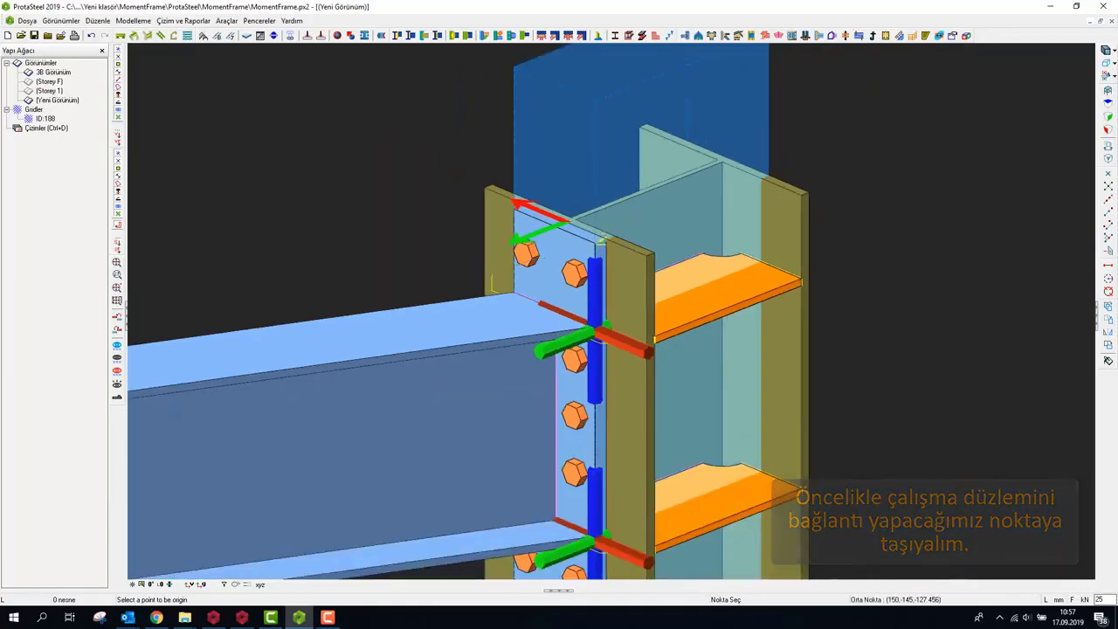
{"action": "scroll", "coordinate": [599, 234], "scroll_direction": "down", "scroll_amount": 2}
{"action": "key", "text": "Escape"}
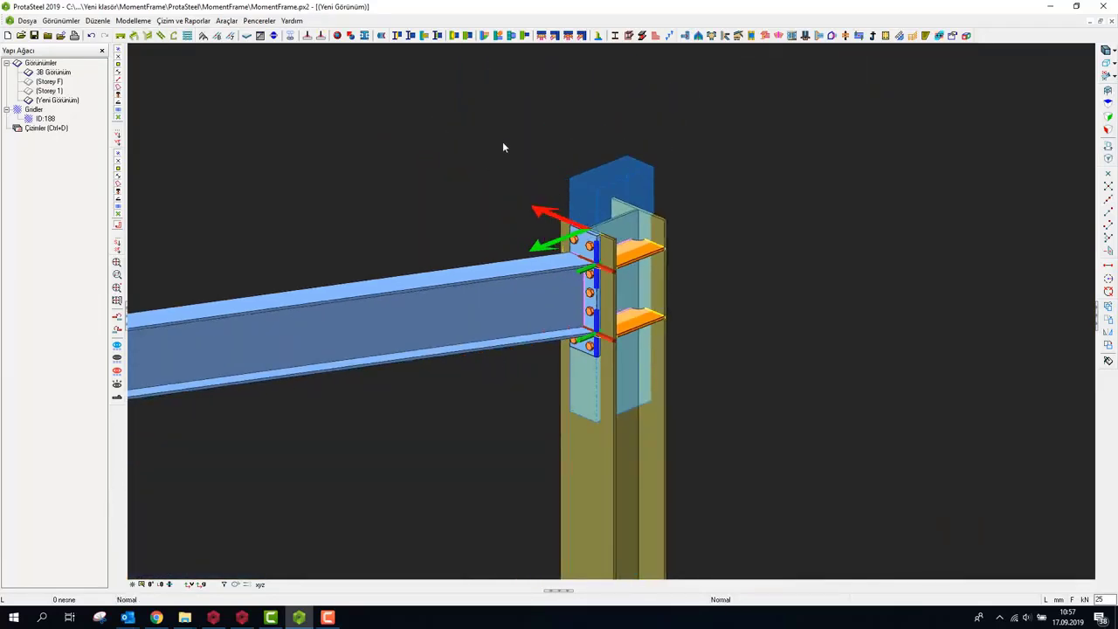
Step: Create manual macro Manuel-1 of type Kolon-Kiriş from the selected connection parts
{"action": "left_click_drag", "start_coordinate": [507, 143], "coordinate": [757, 444]}
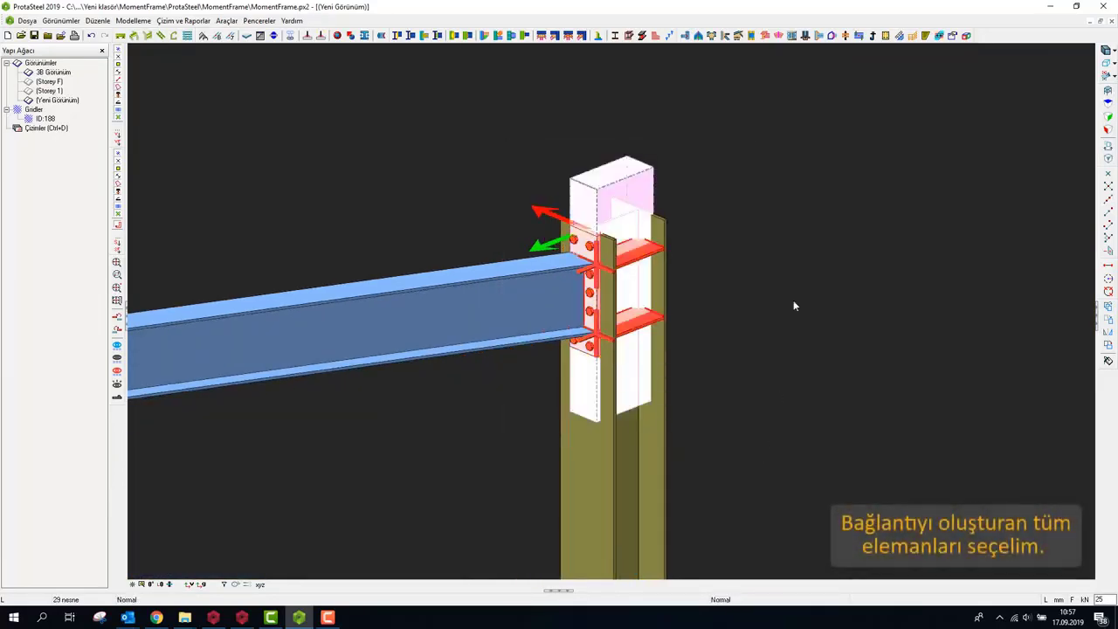
{"action": "left_click", "coordinate": [952, 35]}
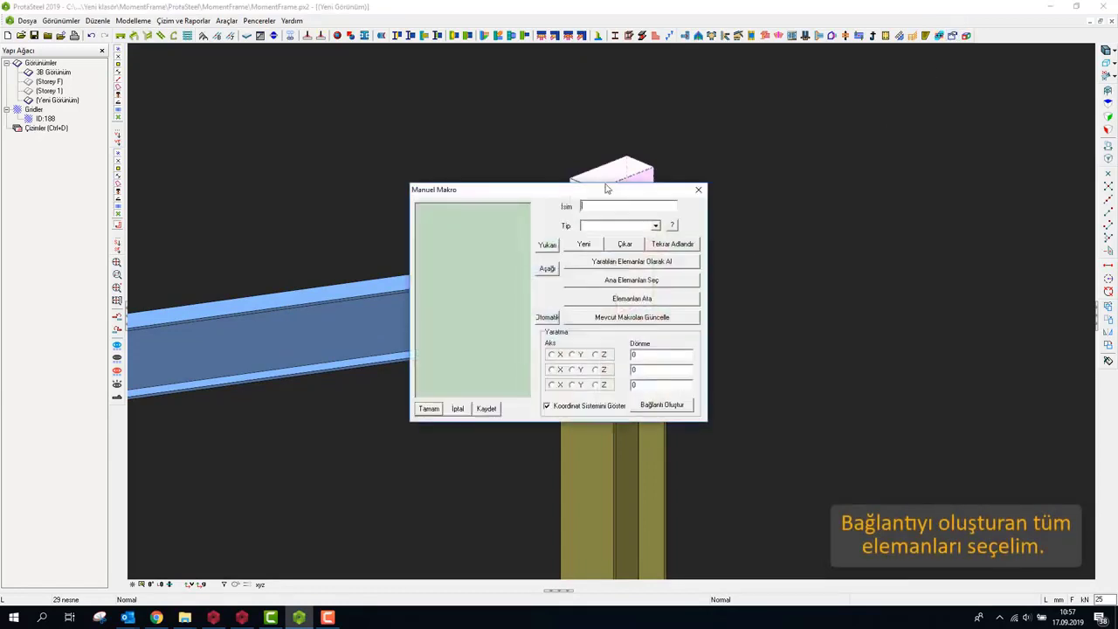
{"action": "left_click_drag", "start_coordinate": [606, 188], "coordinate": [914, 116]}
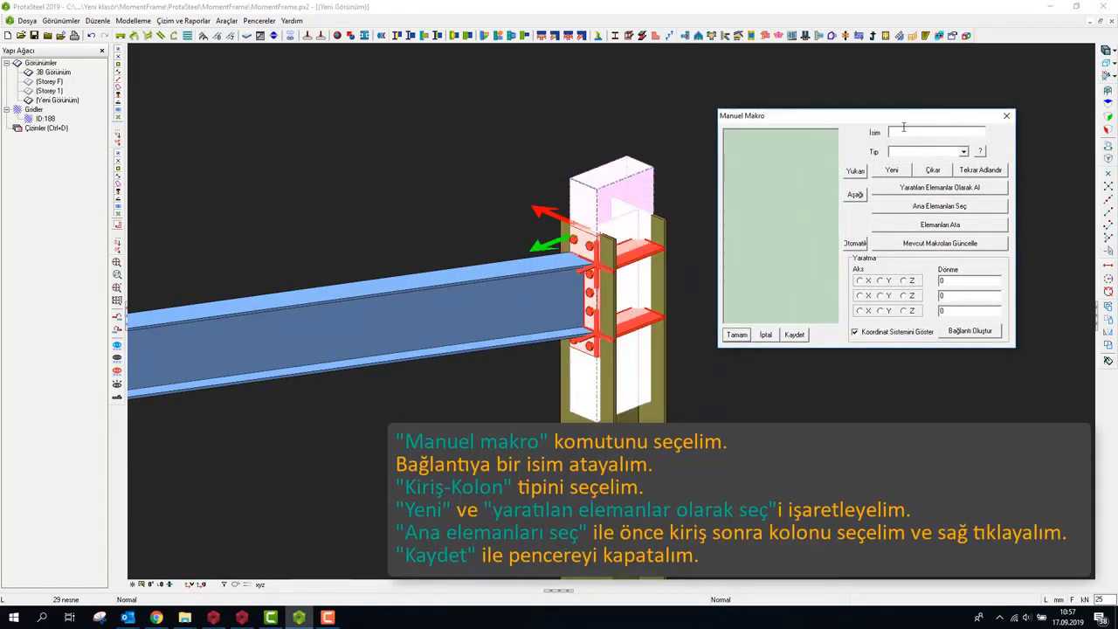
{"action": "type", "text": "Manuel-1"}
{"action": "left_click", "coordinate": [918, 155]}
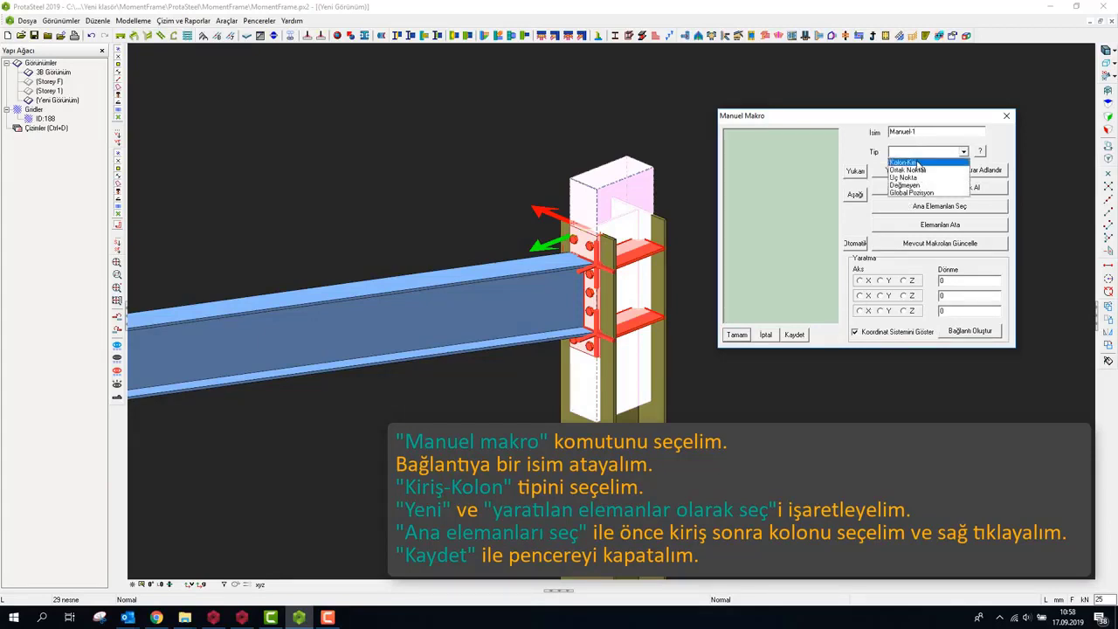
{"action": "left_click", "coordinate": [917, 164]}
{"action": "left_click", "coordinate": [901, 172]}
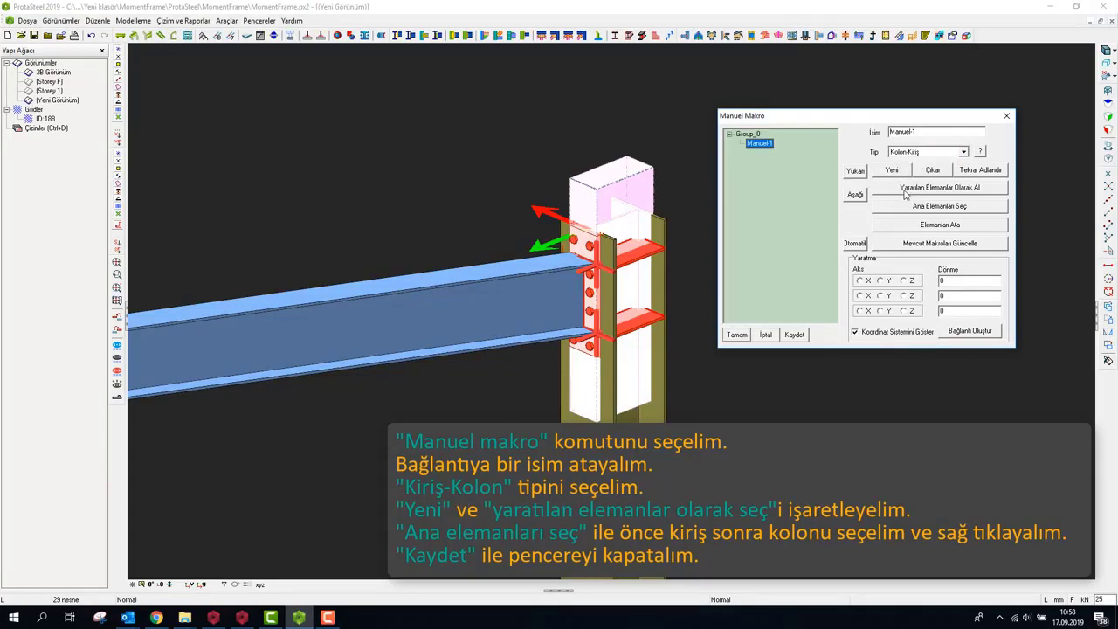
{"action": "left_click", "coordinate": [905, 190]}
Step: Assign the beam and column as Manuel-1's main members and save the macro
{"action": "left_click", "coordinate": [915, 208]}
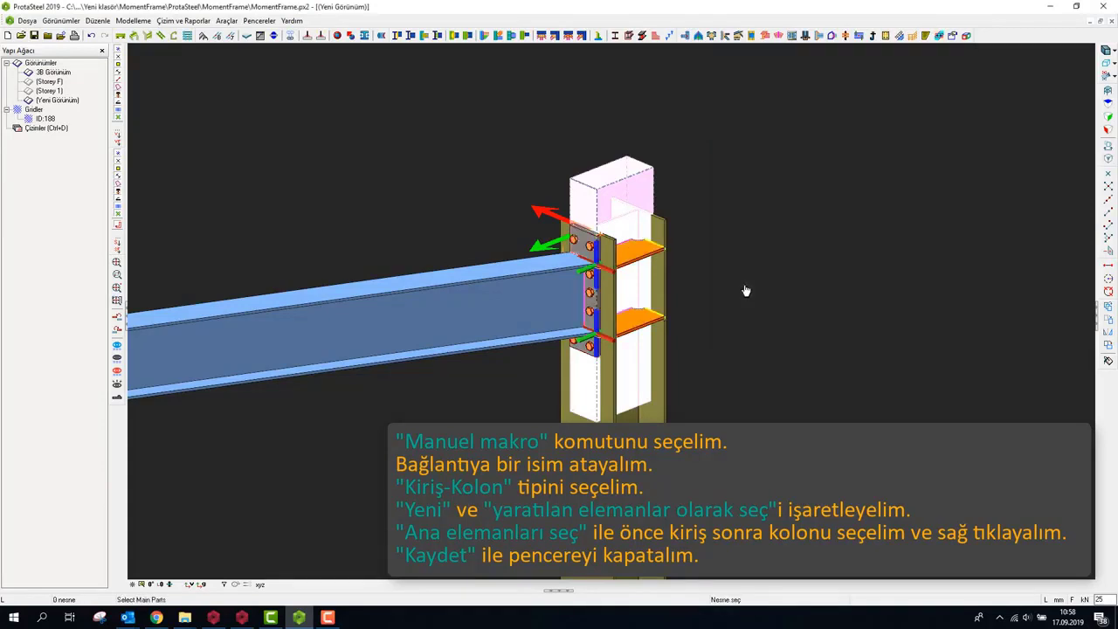
{"action": "left_click", "coordinate": [353, 347]}
{"action": "left_click", "coordinate": [647, 367]}
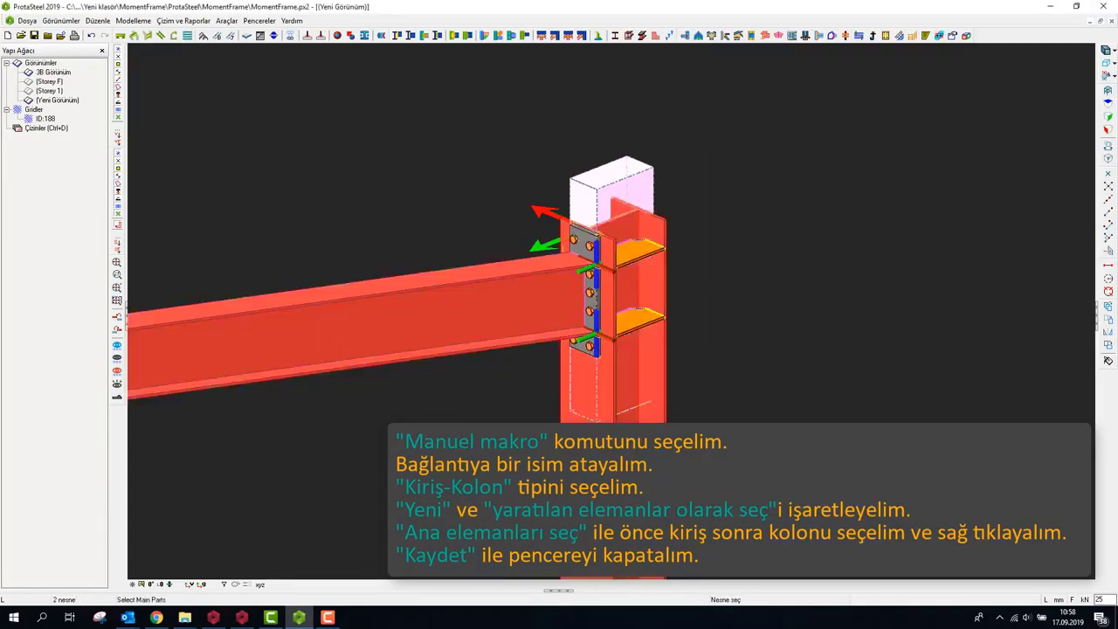
{"action": "right_click", "coordinate": [706, 256]}
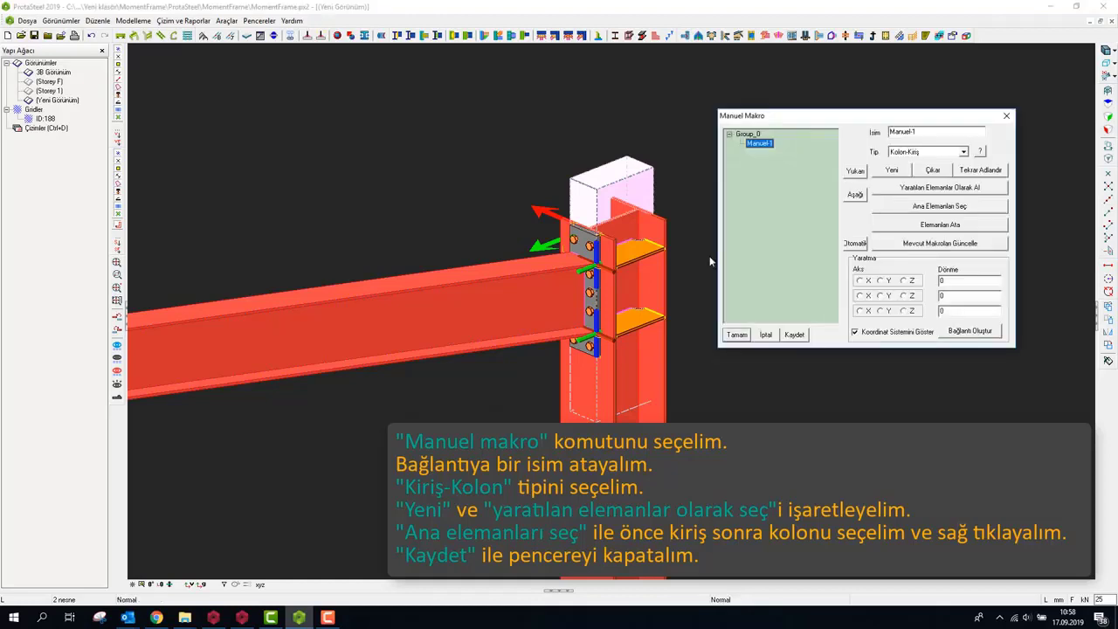
{"action": "left_click", "coordinate": [928, 229]}
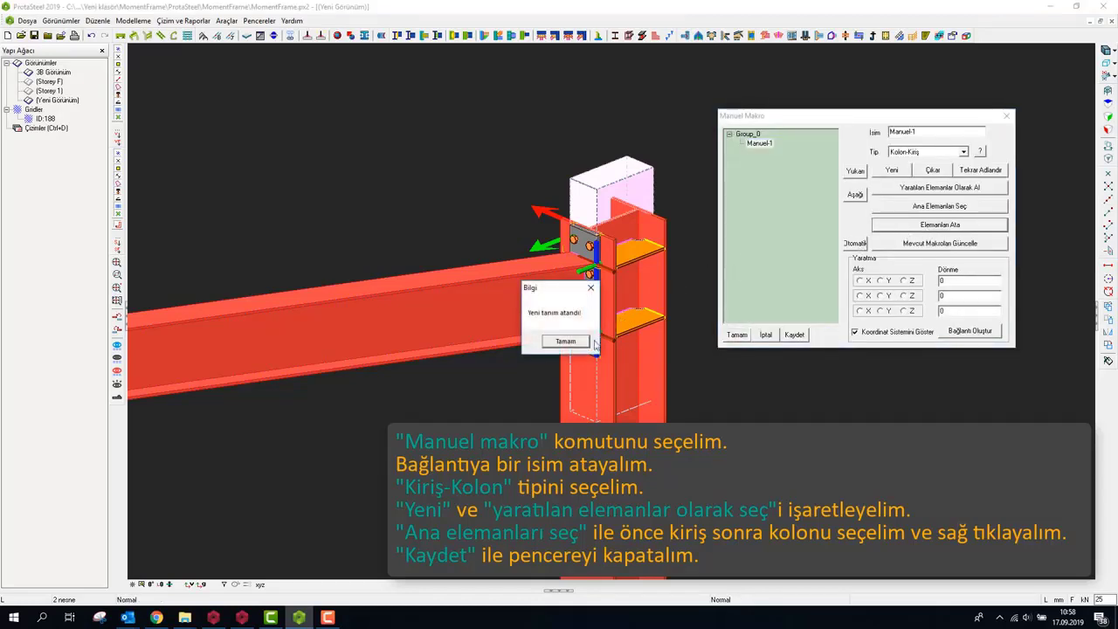
{"action": "left_click", "coordinate": [576, 342]}
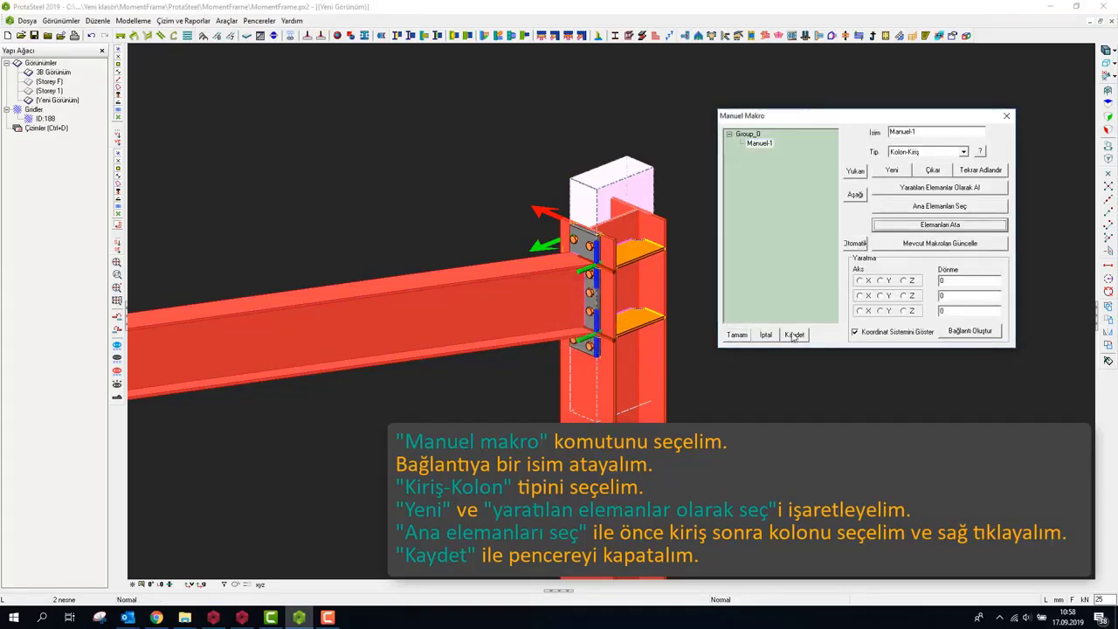
{"action": "left_click", "coordinate": [795, 336]}
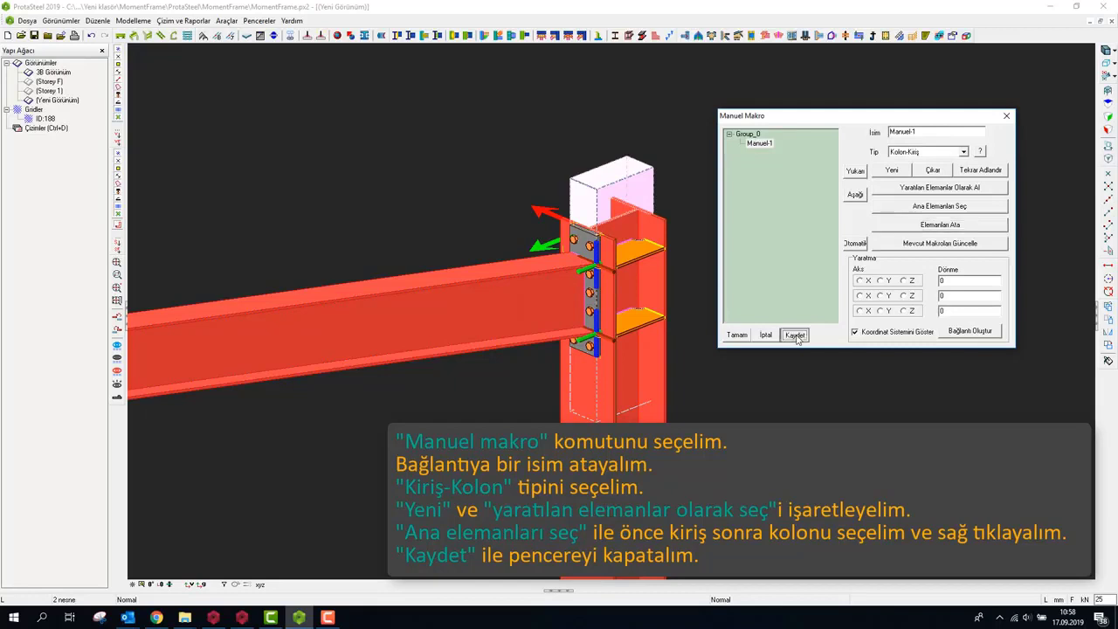
{"action": "left_click", "coordinate": [737, 335]}
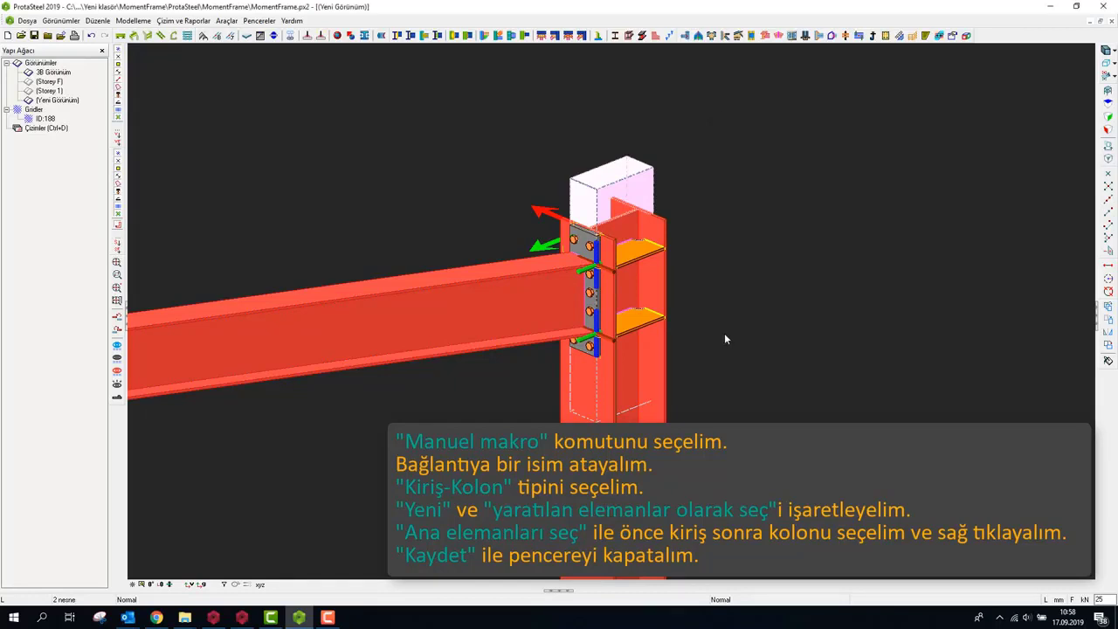
Step: Match the left column's length to the right column using Eşleştir
{"action": "scroll", "coordinate": [724, 339], "scroll_direction": "down", "scroll_amount": 5}
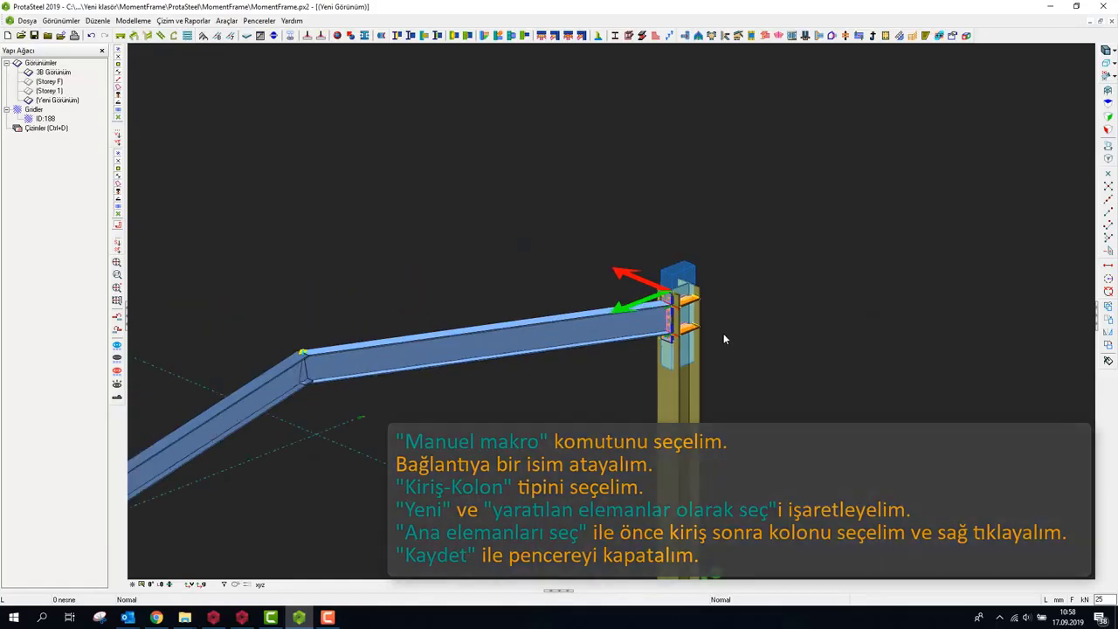
{"action": "scroll", "coordinate": [635, 371], "scroll_direction": "down", "scroll_amount": 3}
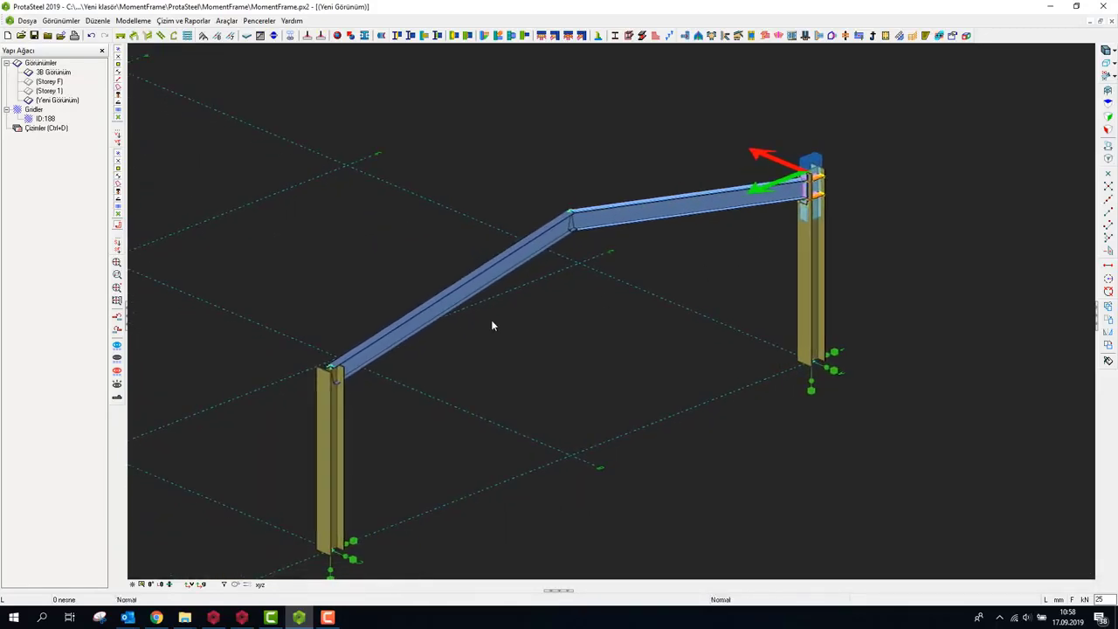
{"action": "scroll", "coordinate": [319, 381], "scroll_direction": "up", "scroll_amount": 4}
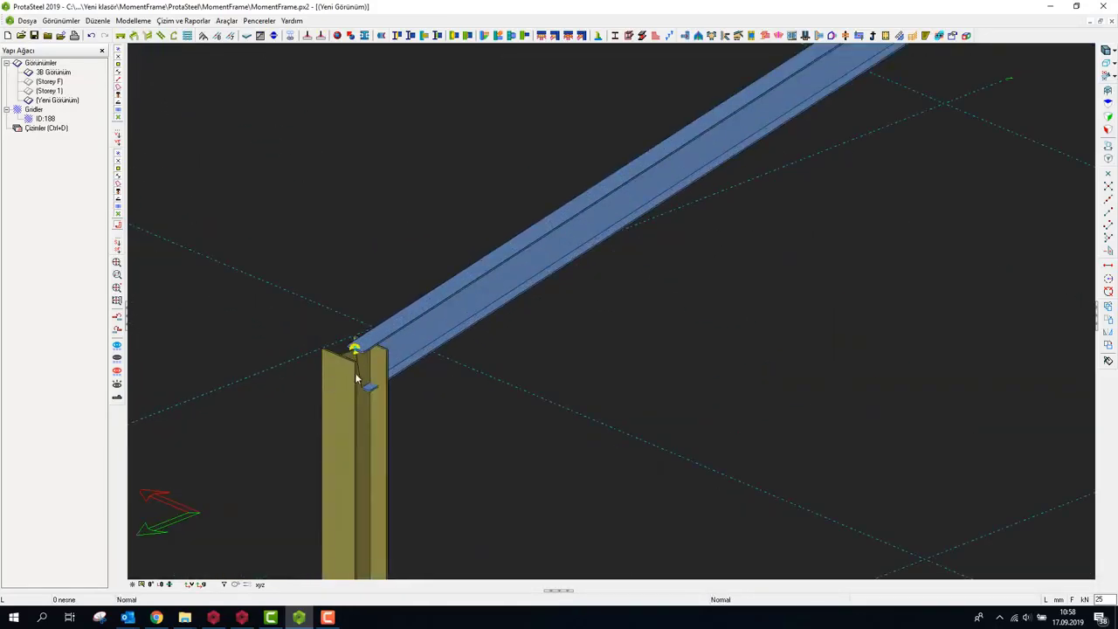
{"action": "scroll", "coordinate": [365, 384], "scroll_direction": "down", "scroll_amount": 2}
{"action": "scroll", "coordinate": [365, 384], "scroll_direction": "down", "scroll_amount": 4}
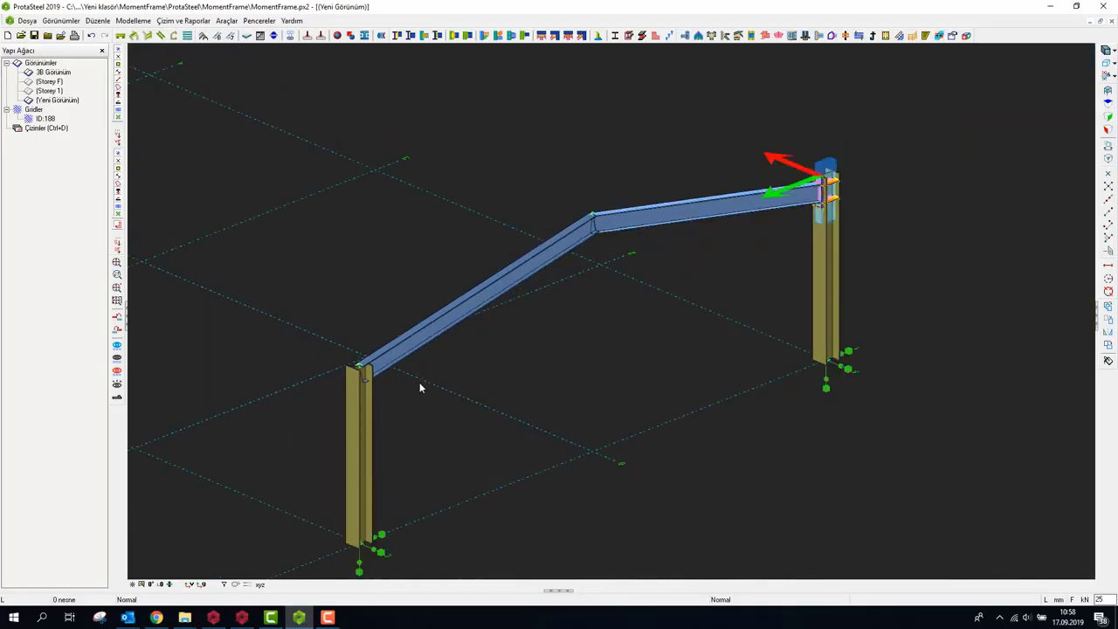
{"action": "middle_click_drag", "start_coordinate": [420, 382], "coordinate": [402, 352]}
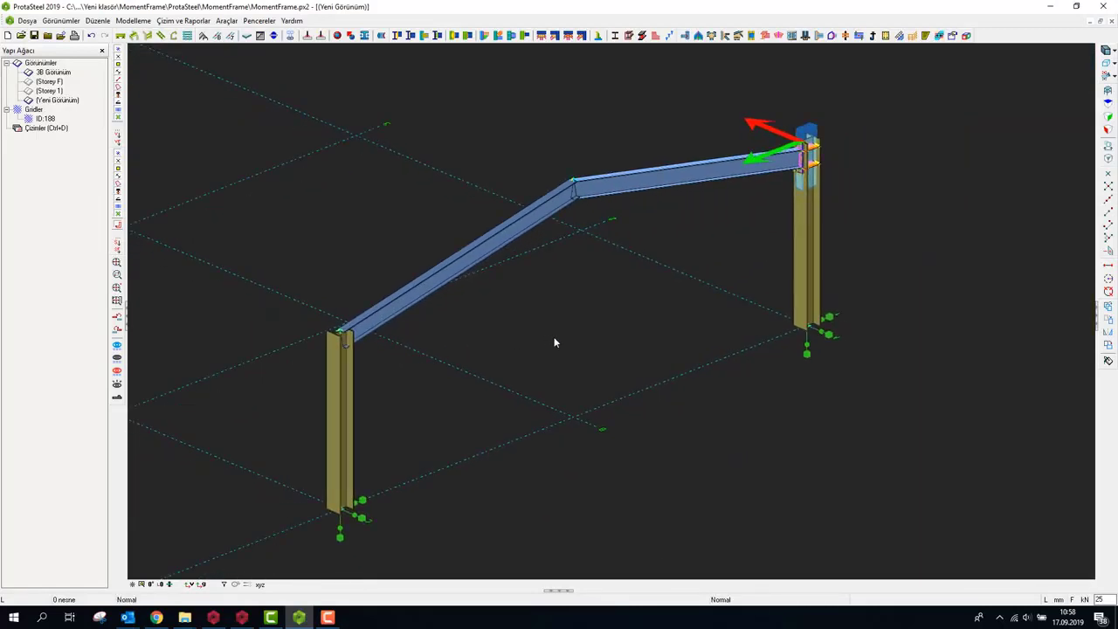
{"action": "left_click", "coordinate": [342, 455]}
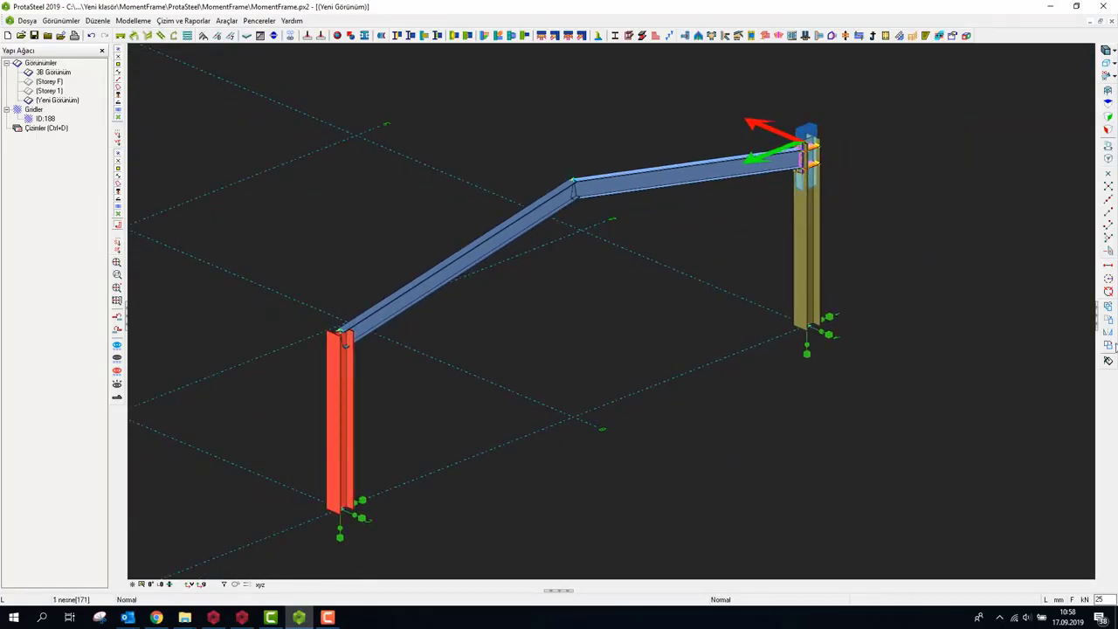
{"action": "left_click", "coordinate": [1108, 364]}
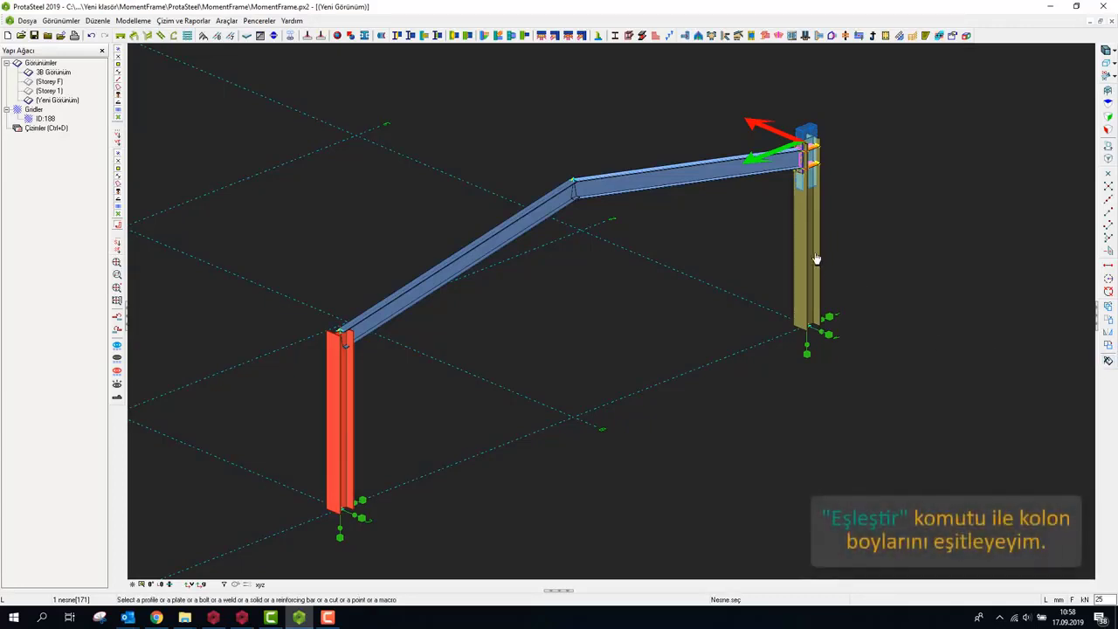
{"action": "left_click", "coordinate": [813, 254]}
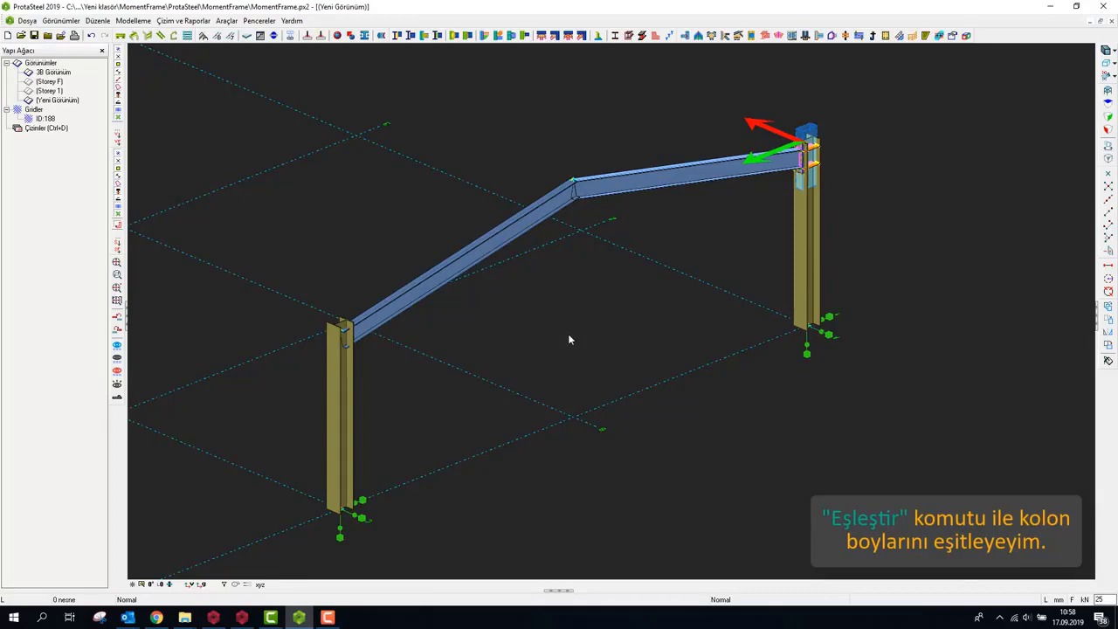
{"action": "middle_click_drag", "start_coordinate": [626, 333], "coordinate": [599, 345]}
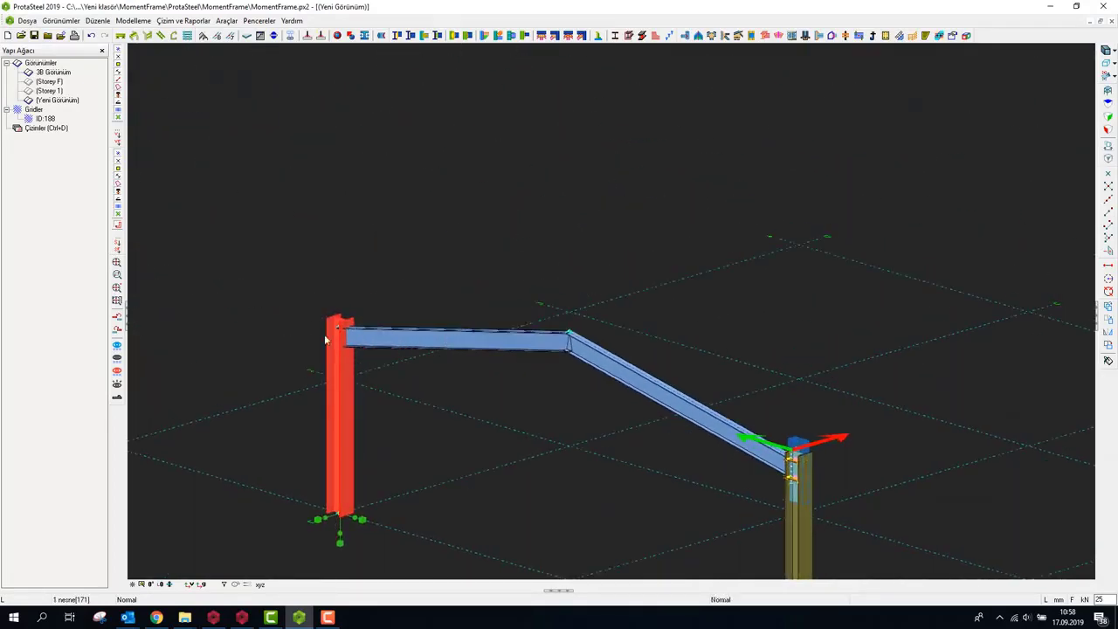
{"action": "scroll", "coordinate": [330, 350], "scroll_direction": "up", "scroll_amount": 5}
Step: Set the working-plane origin (Noktaya) at the left column's top corner
{"action": "left_click", "coordinate": [419, 264]}
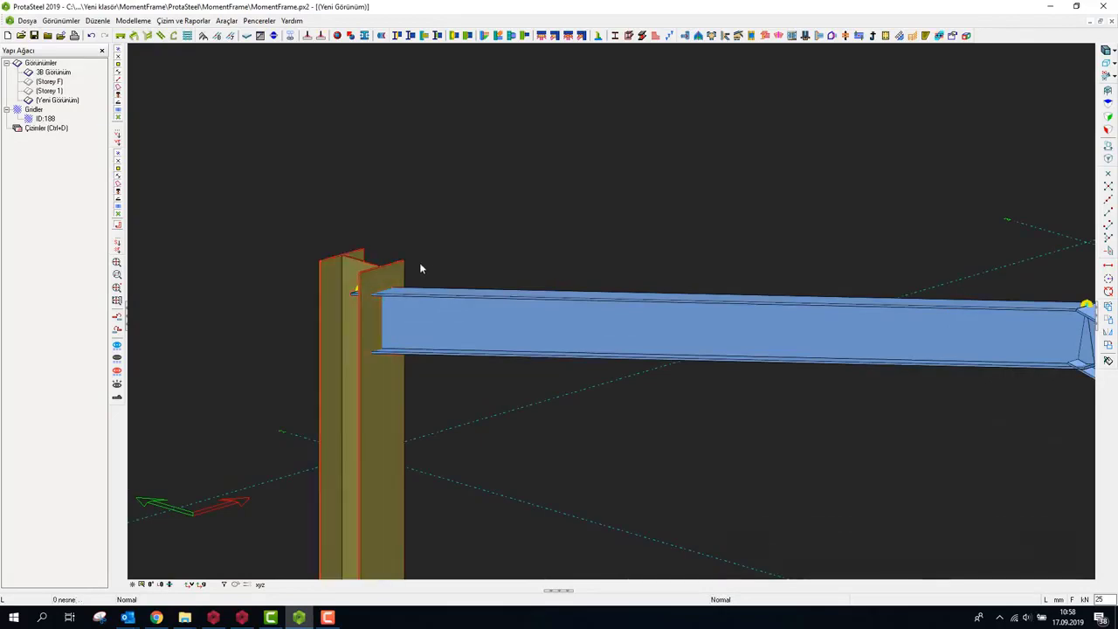
{"action": "right_click", "coordinate": [499, 241]}
{"action": "mouse_move", "coordinate": [546, 353]}
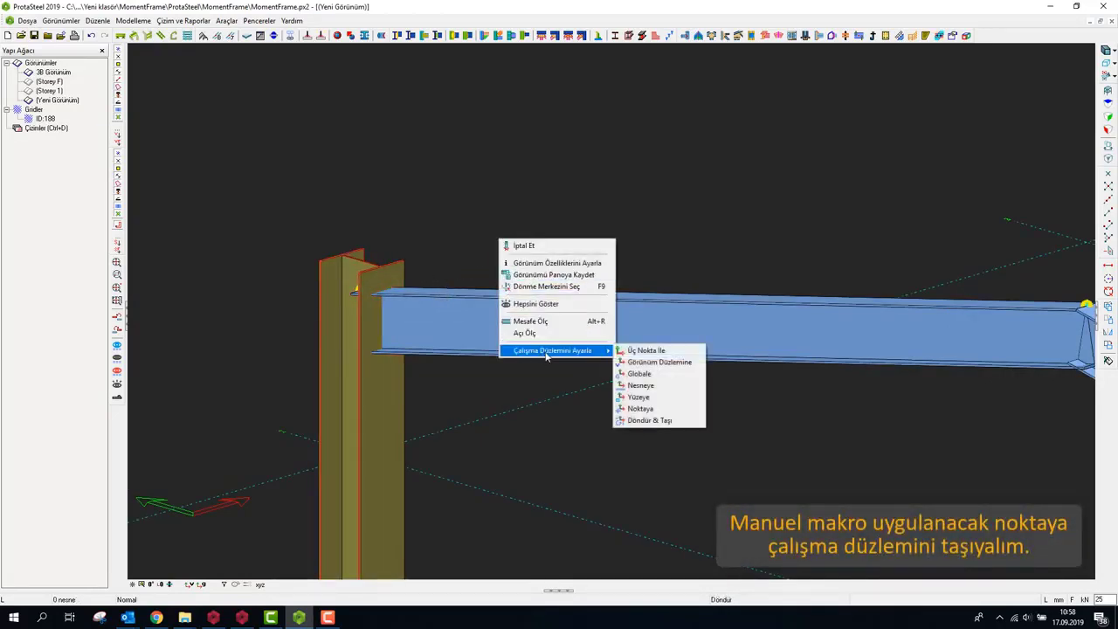
{"action": "left_click", "coordinate": [637, 408]}
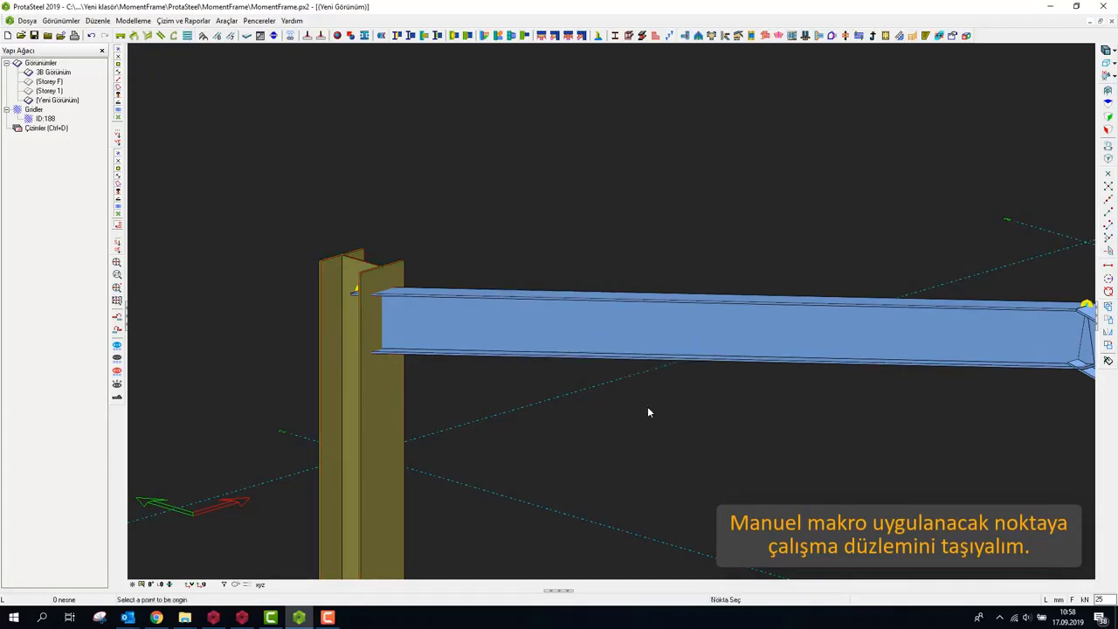
{"action": "scroll", "coordinate": [415, 315], "scroll_direction": "up", "scroll_amount": 3}
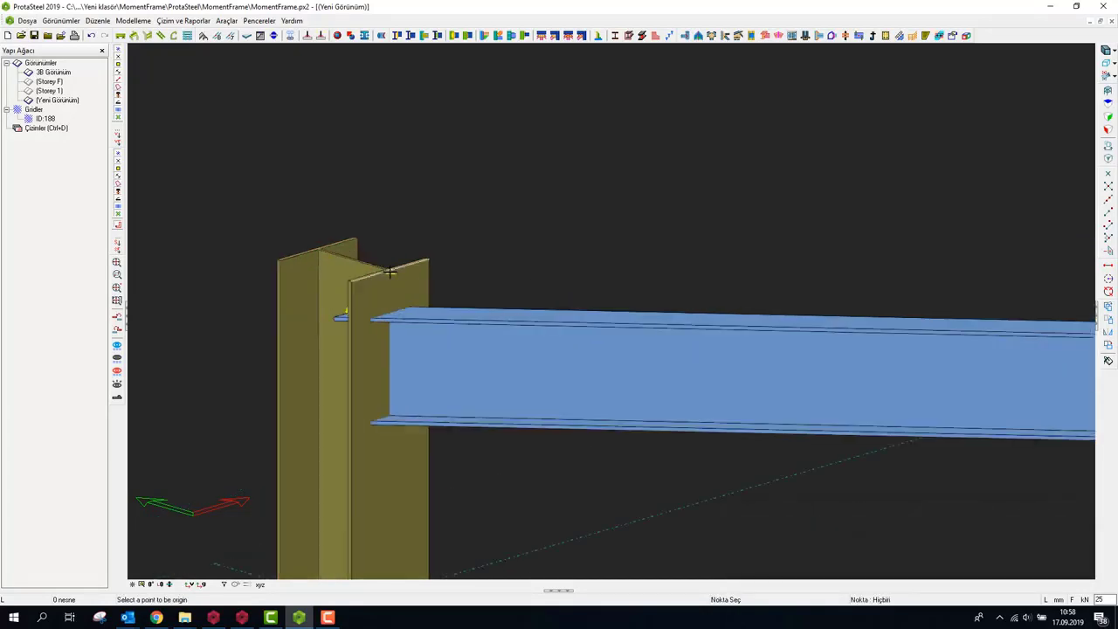
{"action": "left_click", "coordinate": [390, 271]}
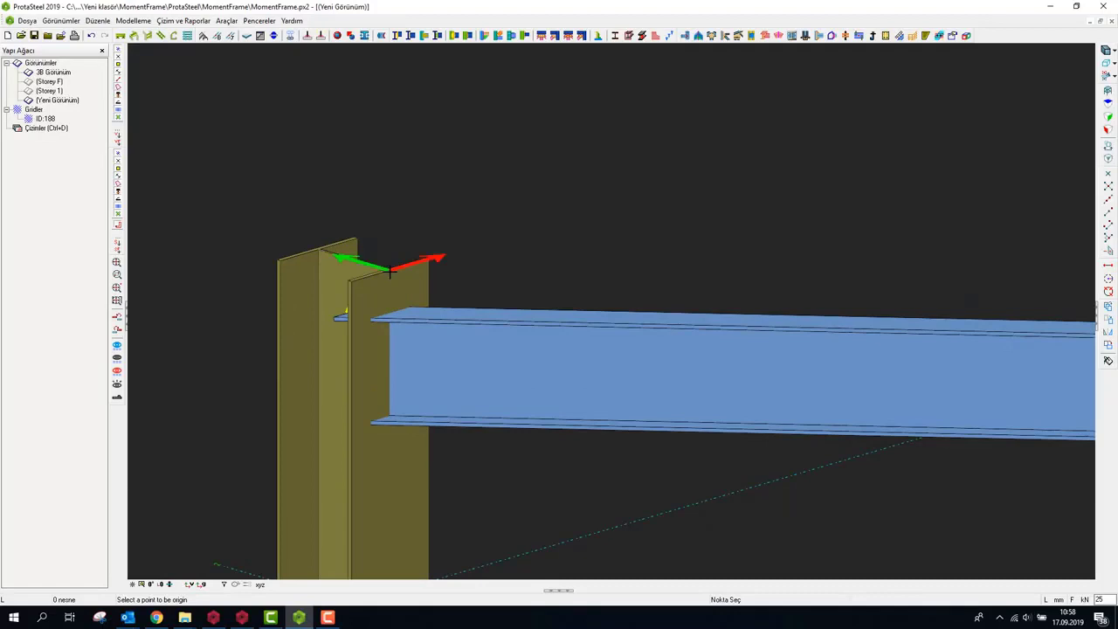
{"action": "key", "text": "Escape"}
Step: Start a connection from the Manuel-1 macro in Group_0, picking the left joint's beam first
{"action": "left_click", "coordinate": [951, 36]}
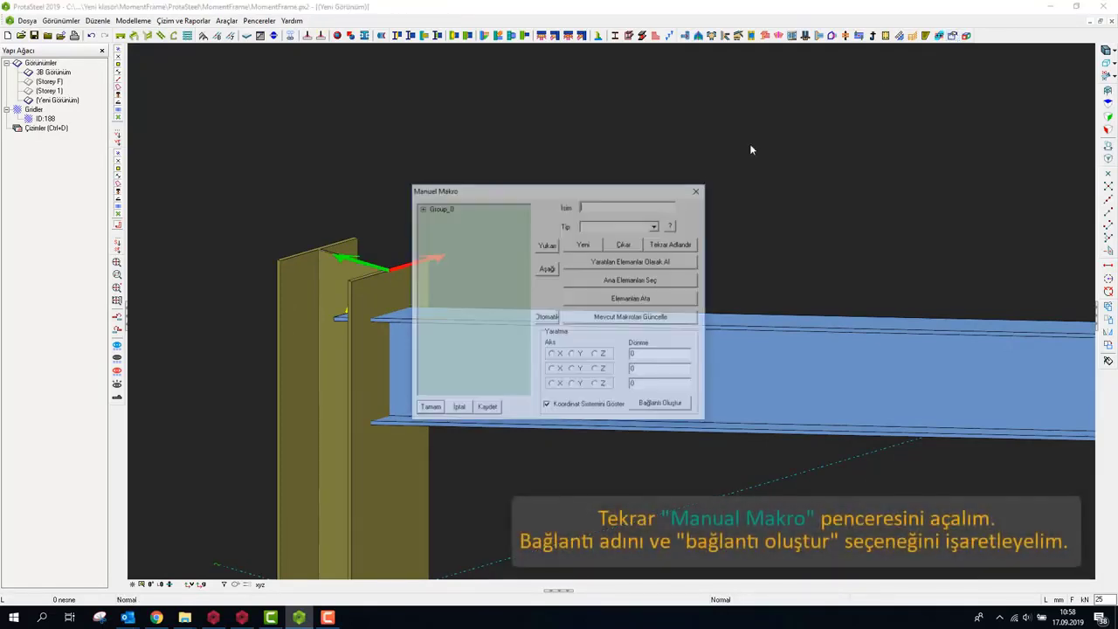
{"action": "left_click_drag", "start_coordinate": [537, 192], "coordinate": [729, 122]}
{"action": "double_click", "coordinate": [632, 138]}
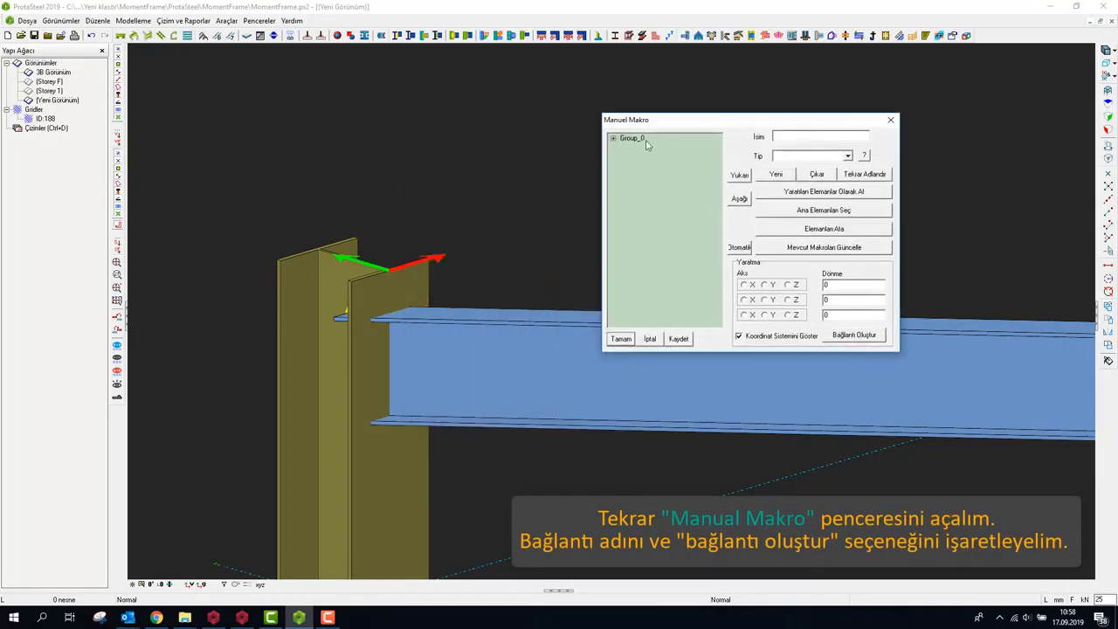
{"action": "left_click", "coordinate": [643, 147]}
{"action": "left_click", "coordinate": [854, 335]}
{"action": "left_click", "coordinate": [691, 369]}
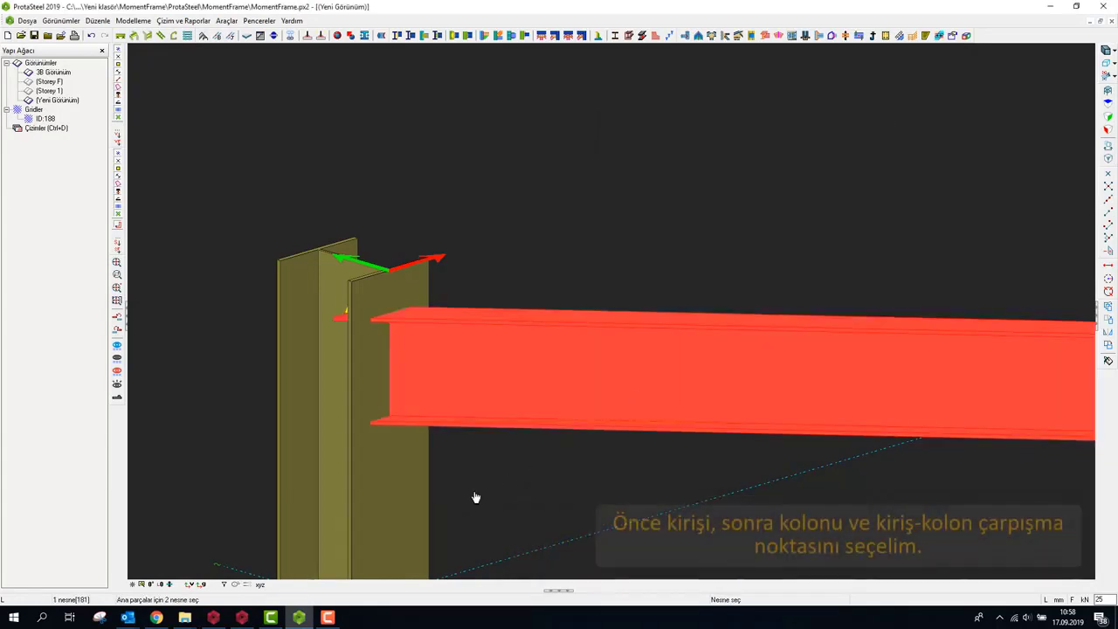